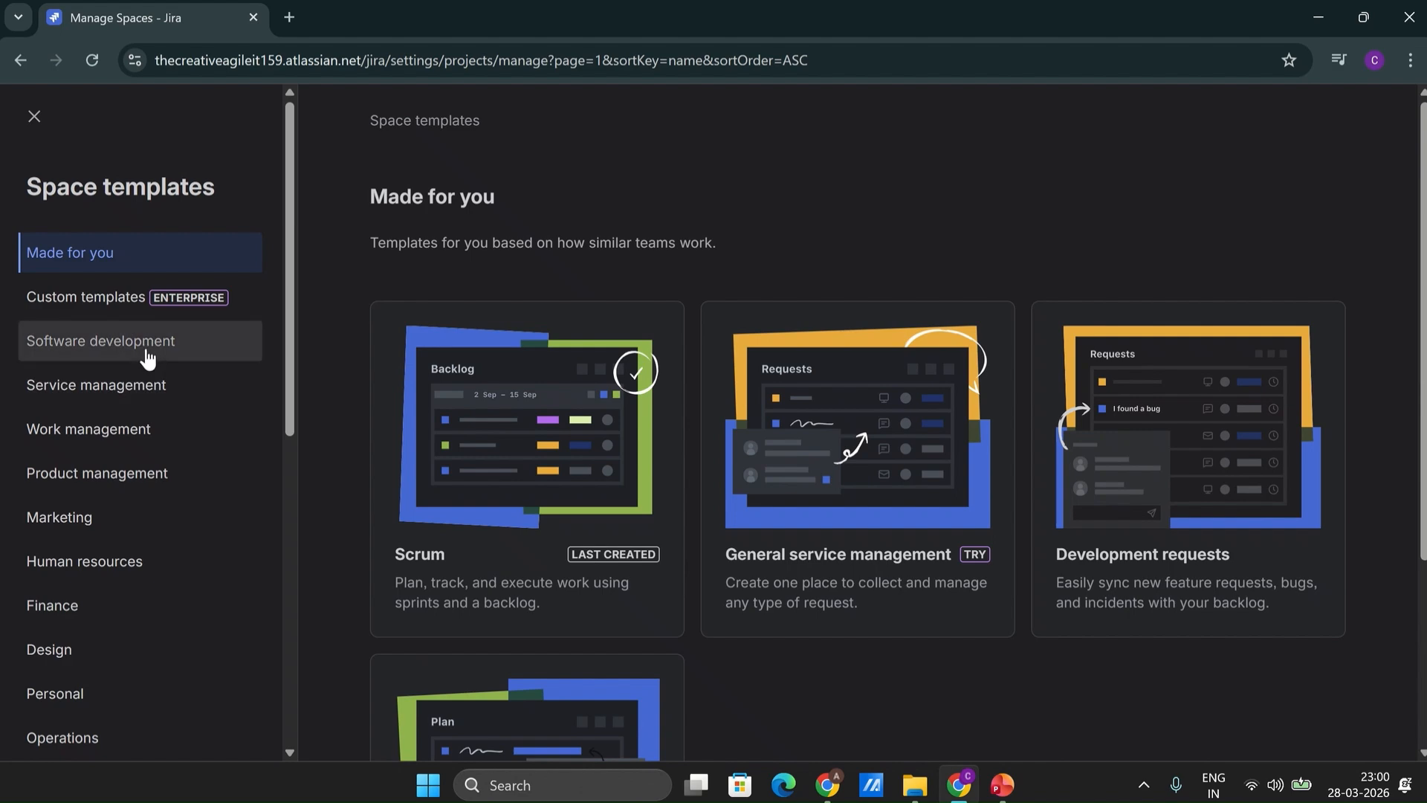
# Create a company-managed space named MyScrum1 from the Scrum software development template
pyautogui.click(892, 470)
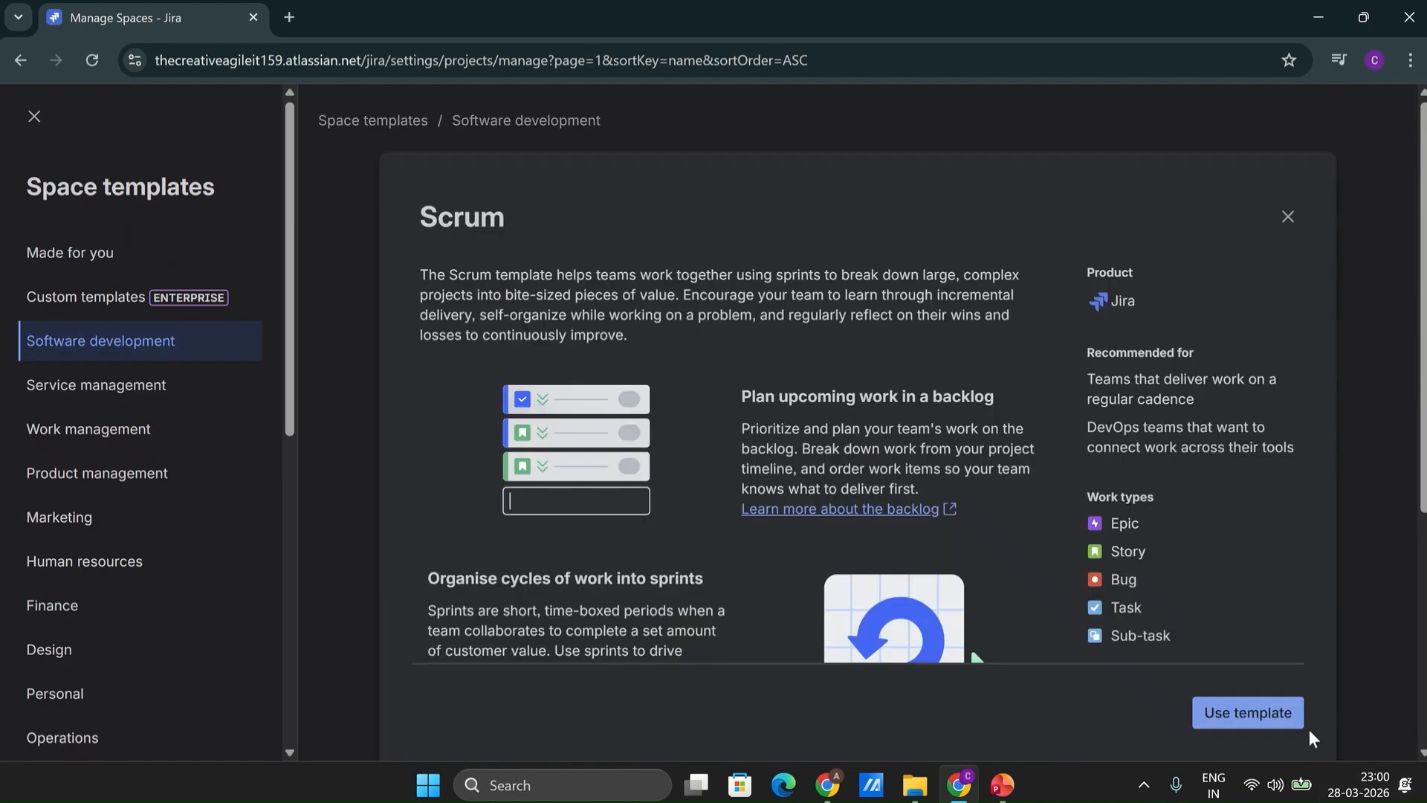
pyautogui.click(1256, 712)
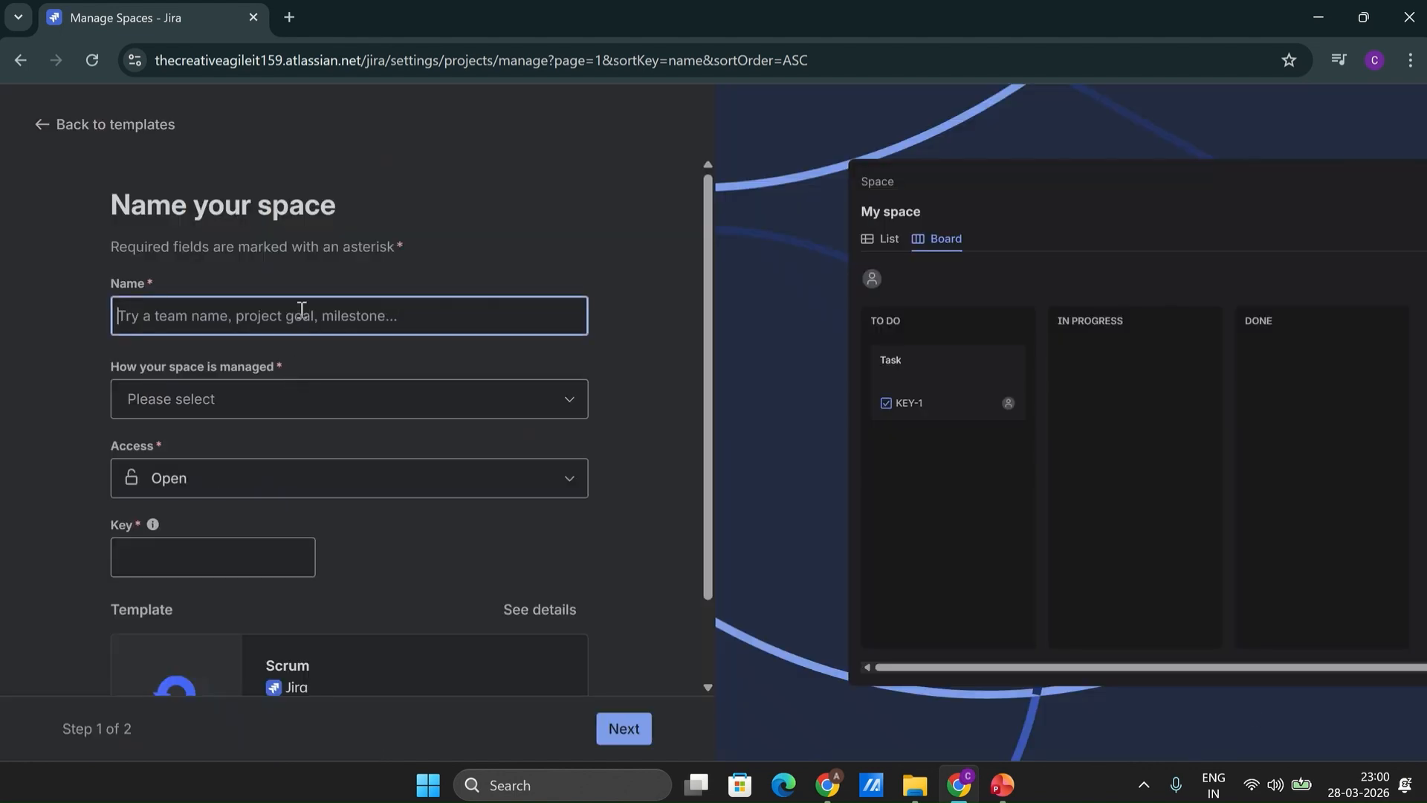
pyautogui.write('MyScrum1')
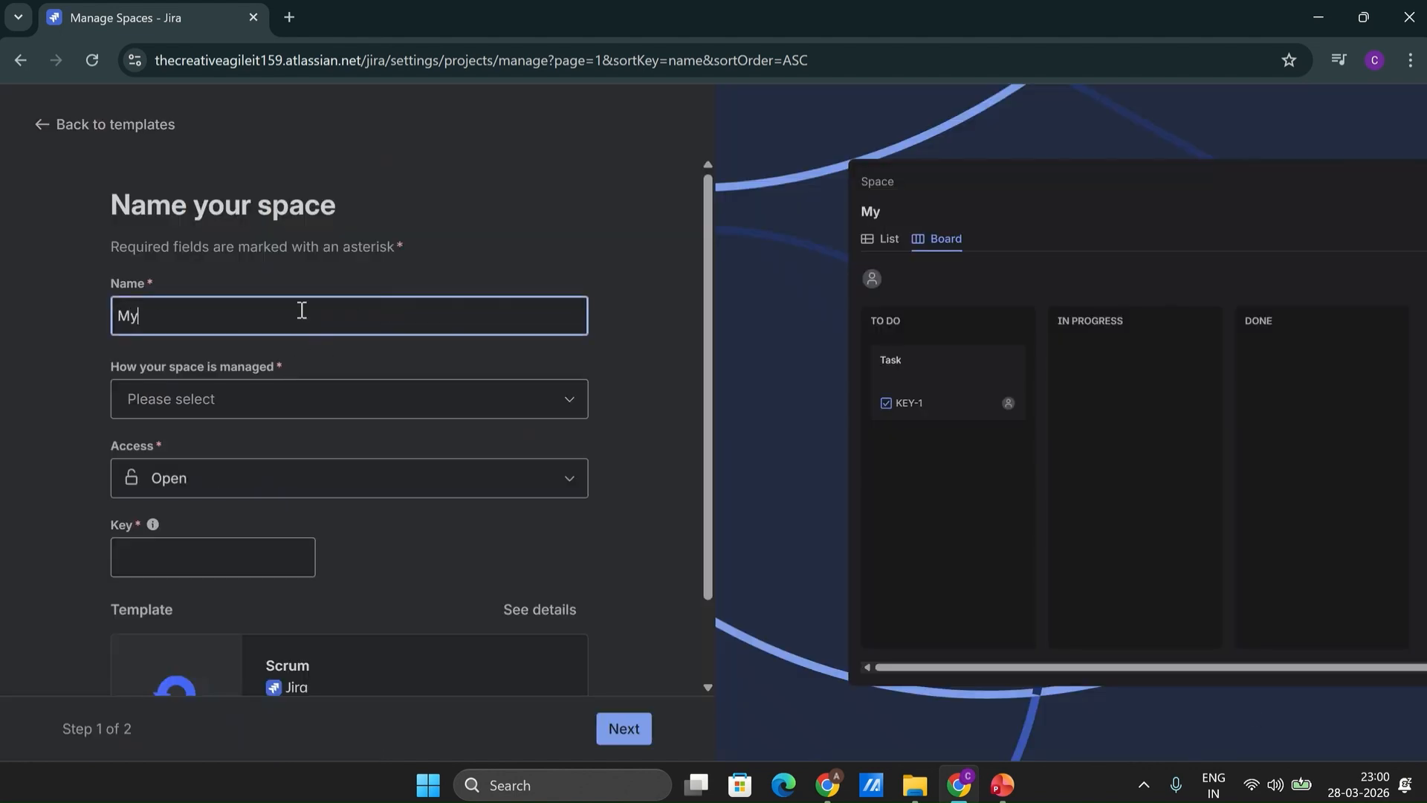
pyautogui.click(339, 409)
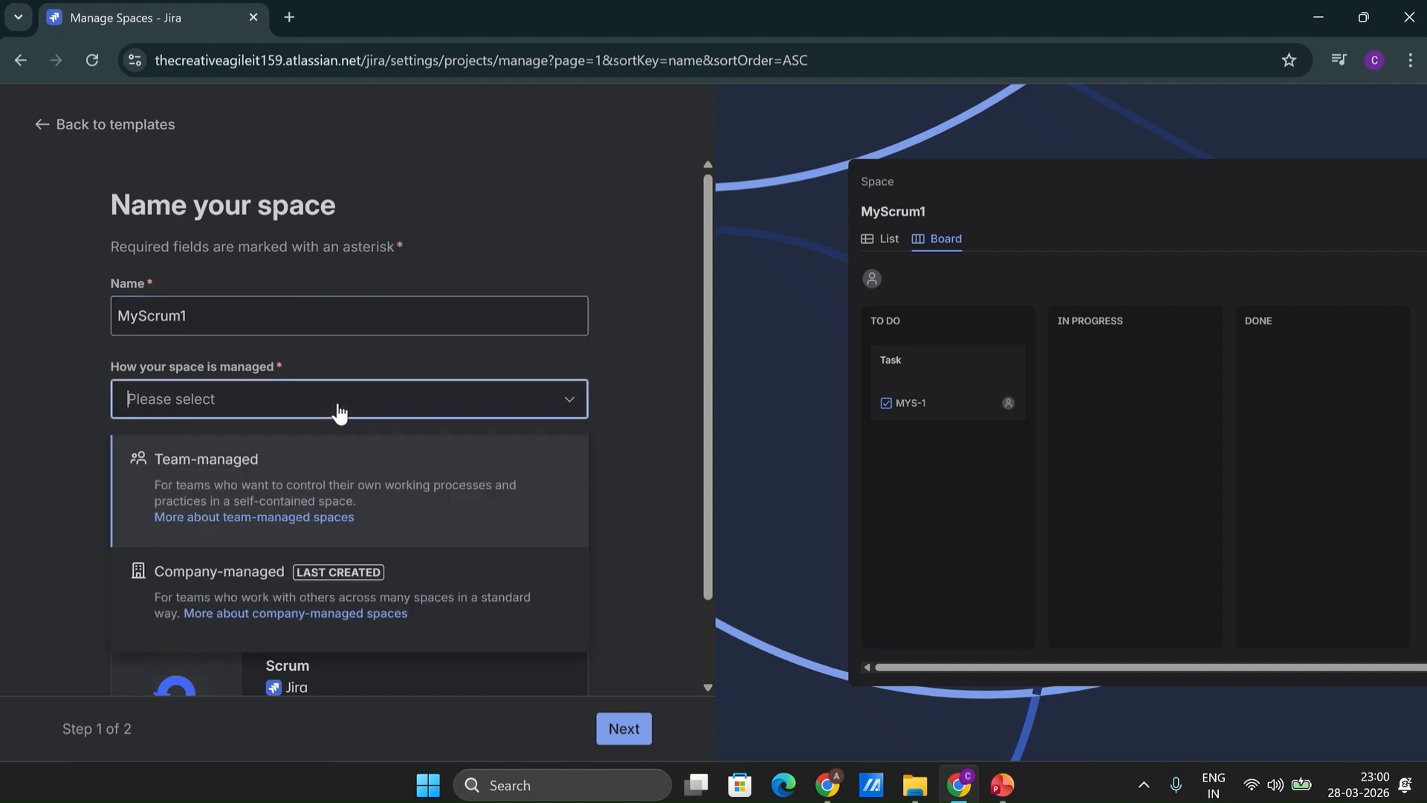
pyautogui.click(260, 586)
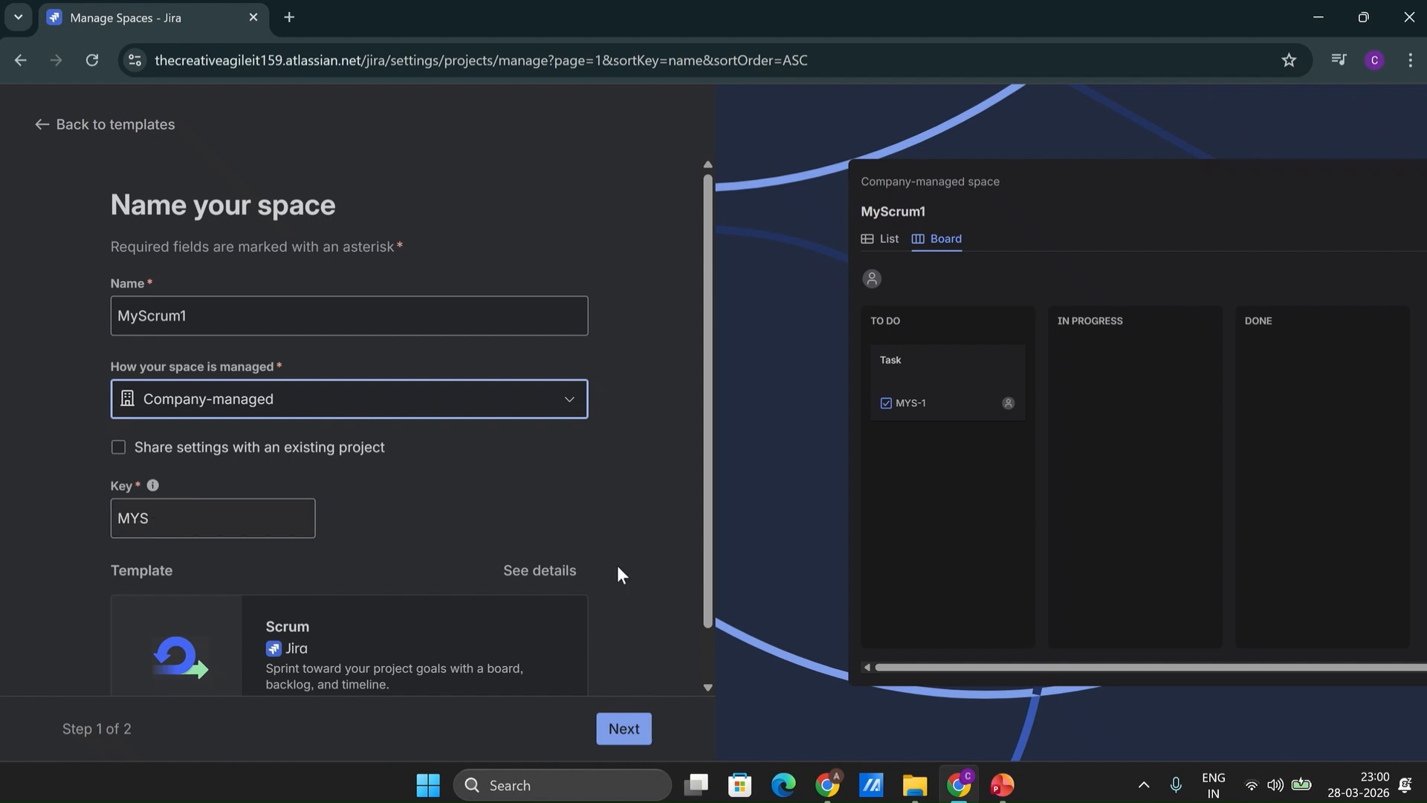
pyautogui.click(635, 730)
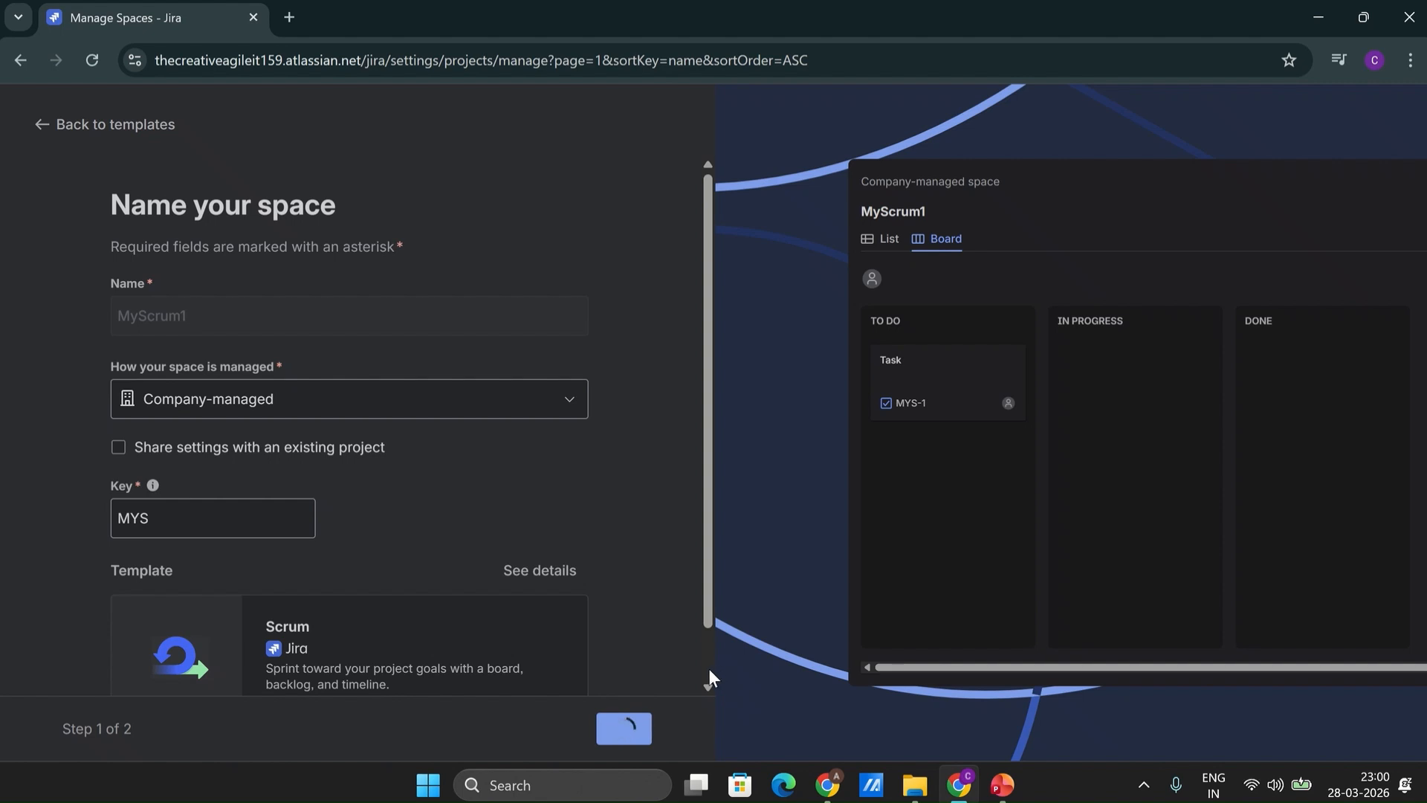
pyautogui.scroll(-1, 707, 668)
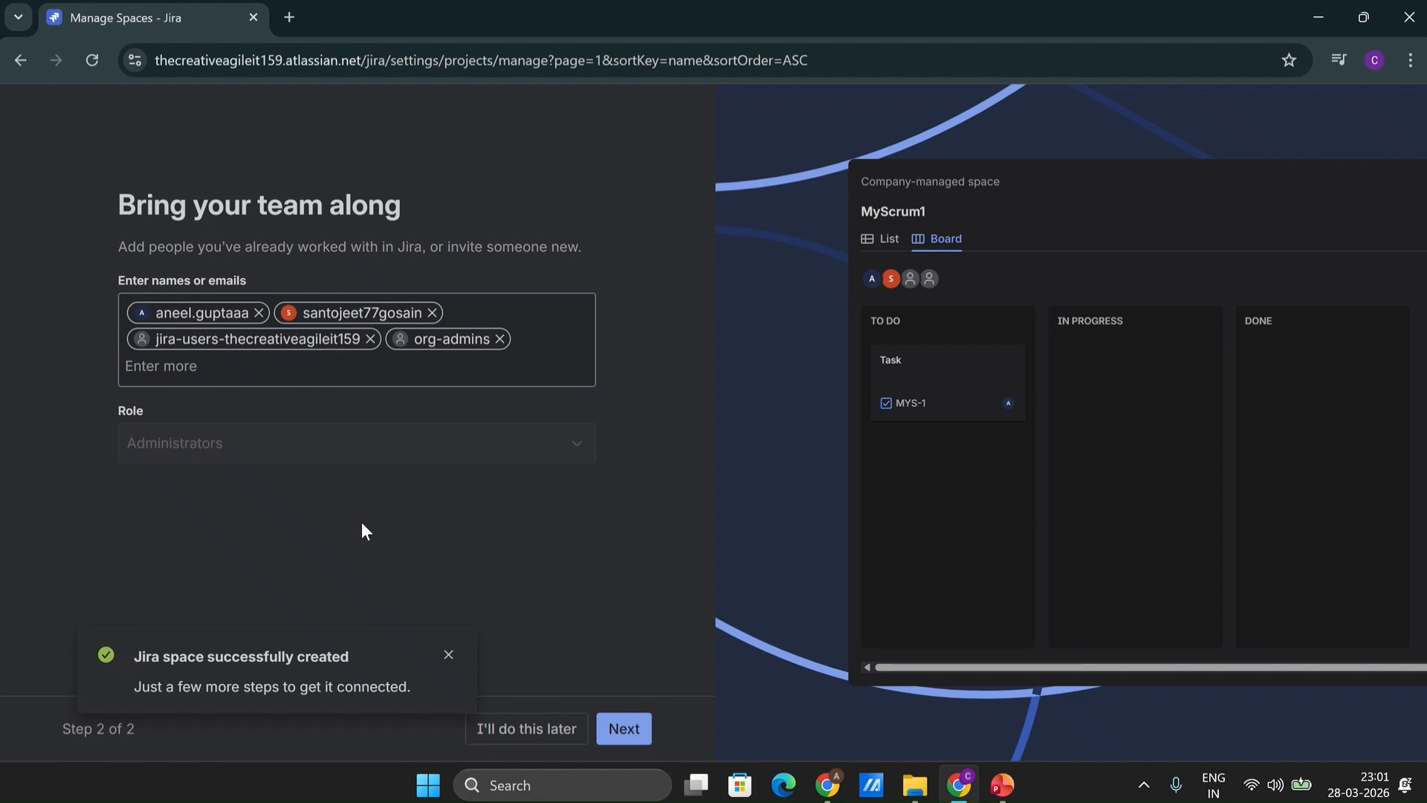
# Add the two suggested colleagues to the invited team members and finish setting up the space
pyautogui.click(448, 659)
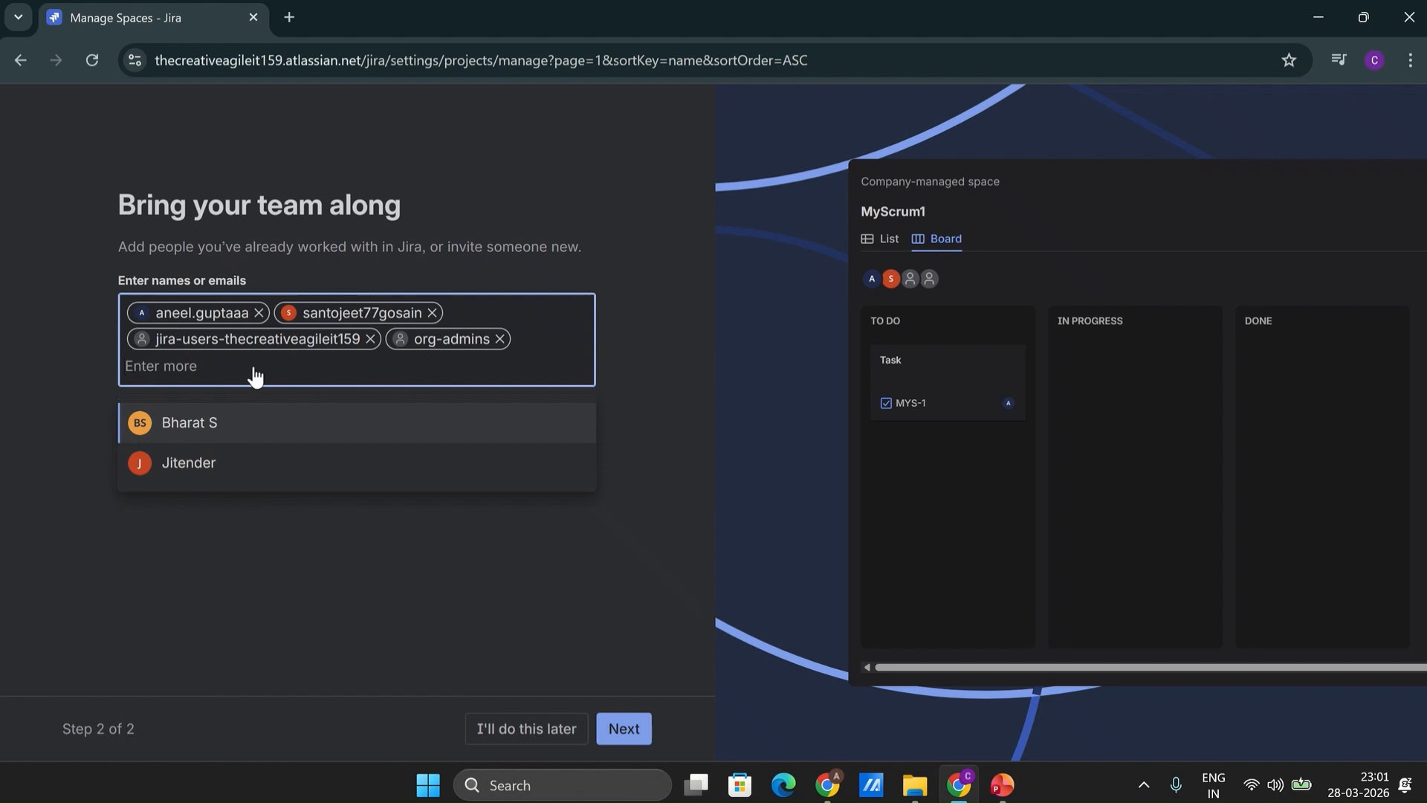
pyautogui.click(192, 428)
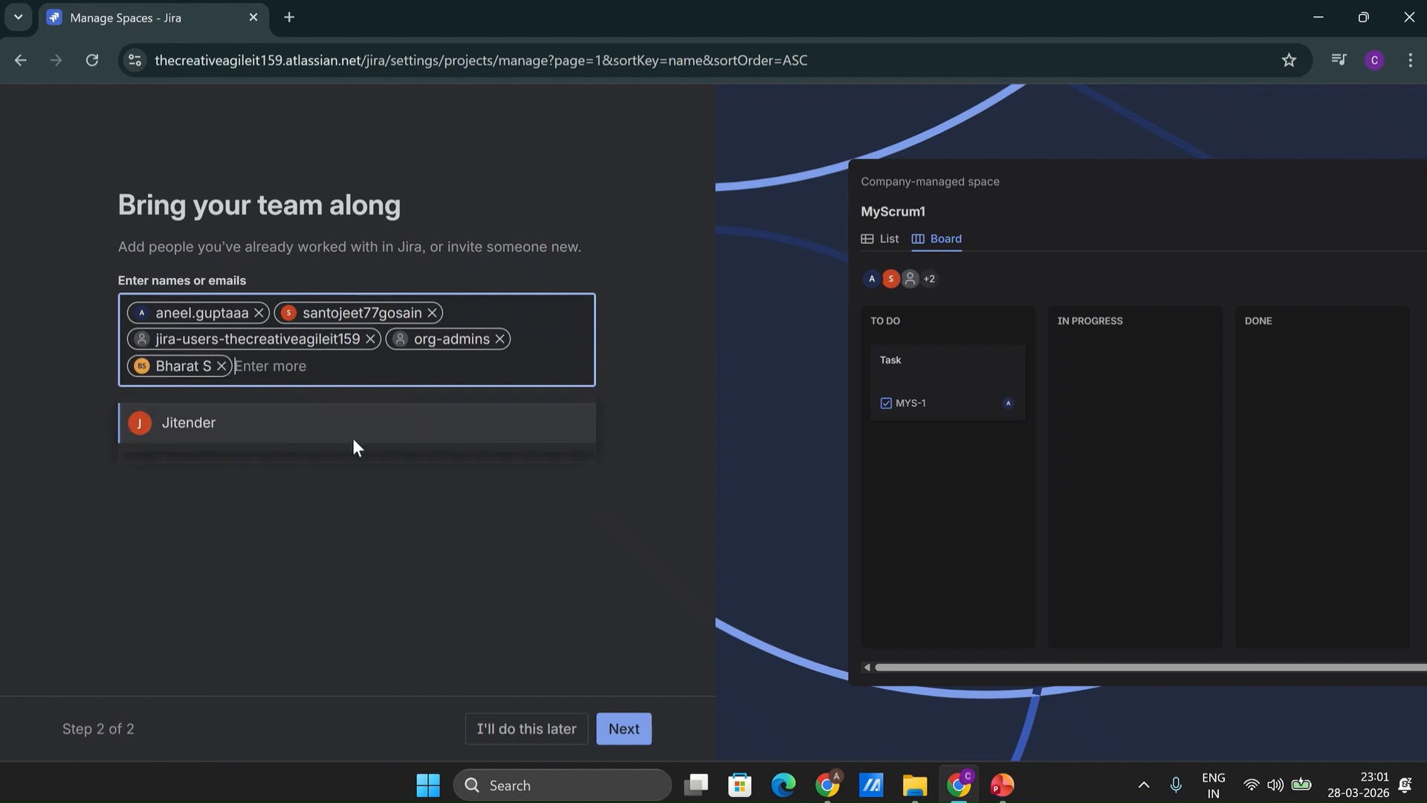
pyautogui.click(200, 439)
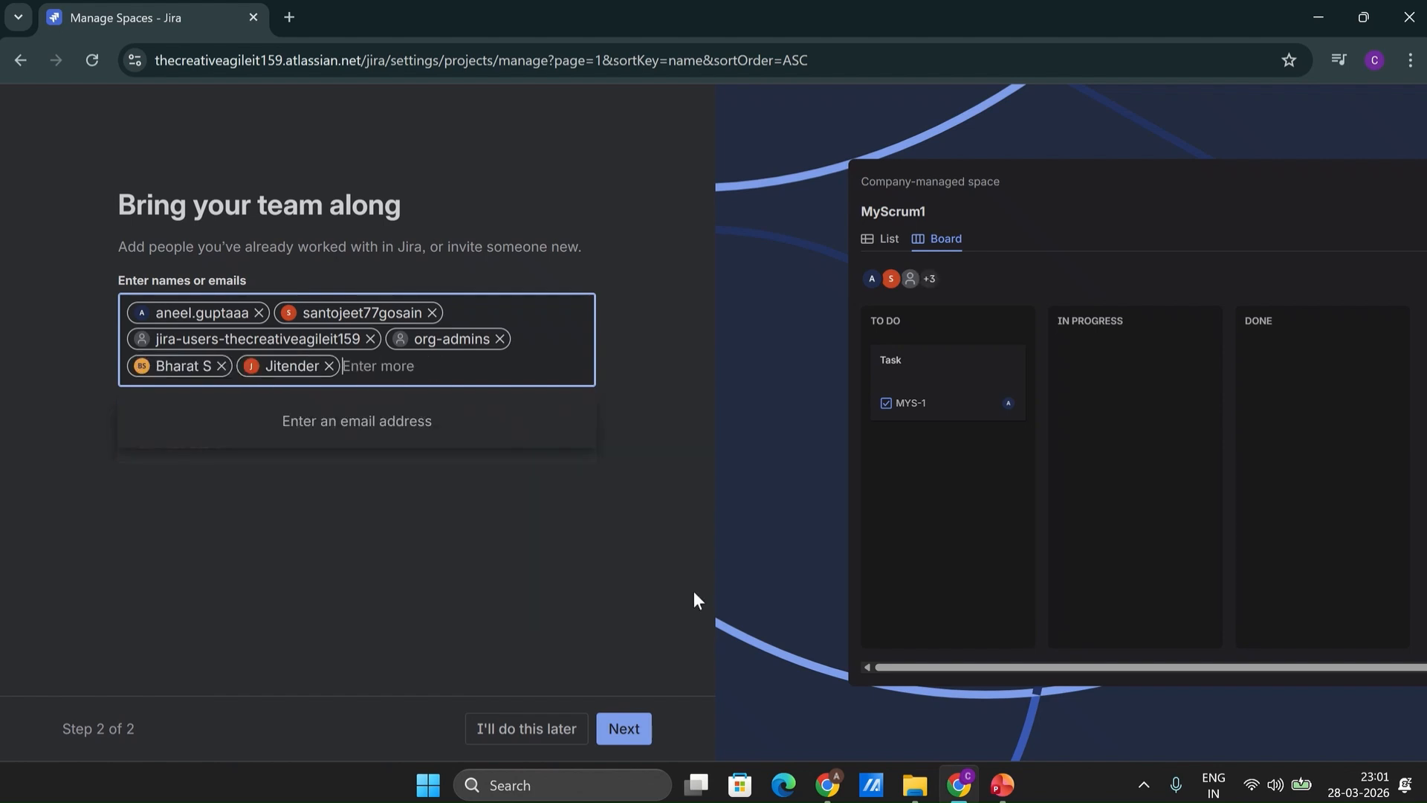
pyautogui.click(631, 736)
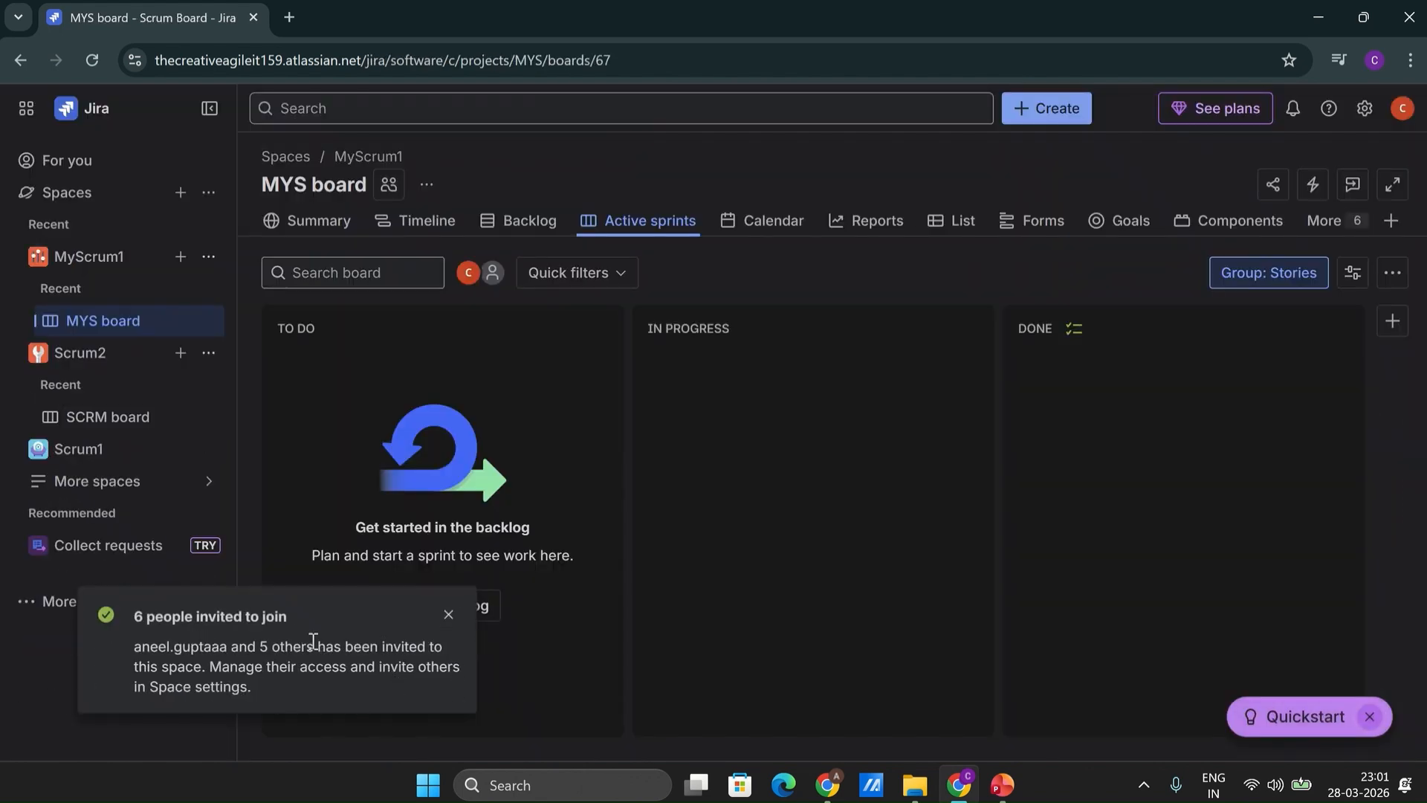
pyautogui.click(448, 614)
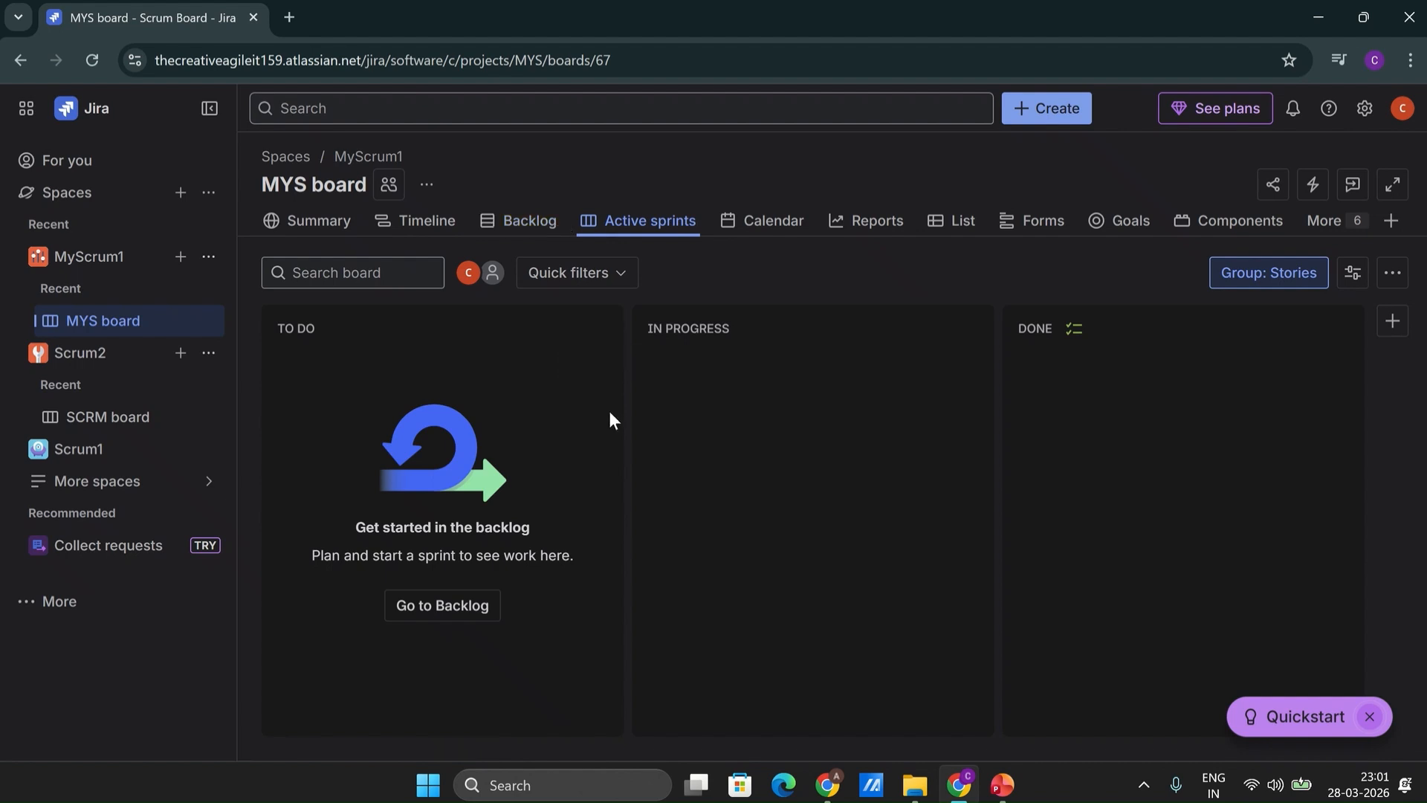
# Create a second sprint in the MYS board's backlog and check the active sprints board
pyautogui.click(530, 223)
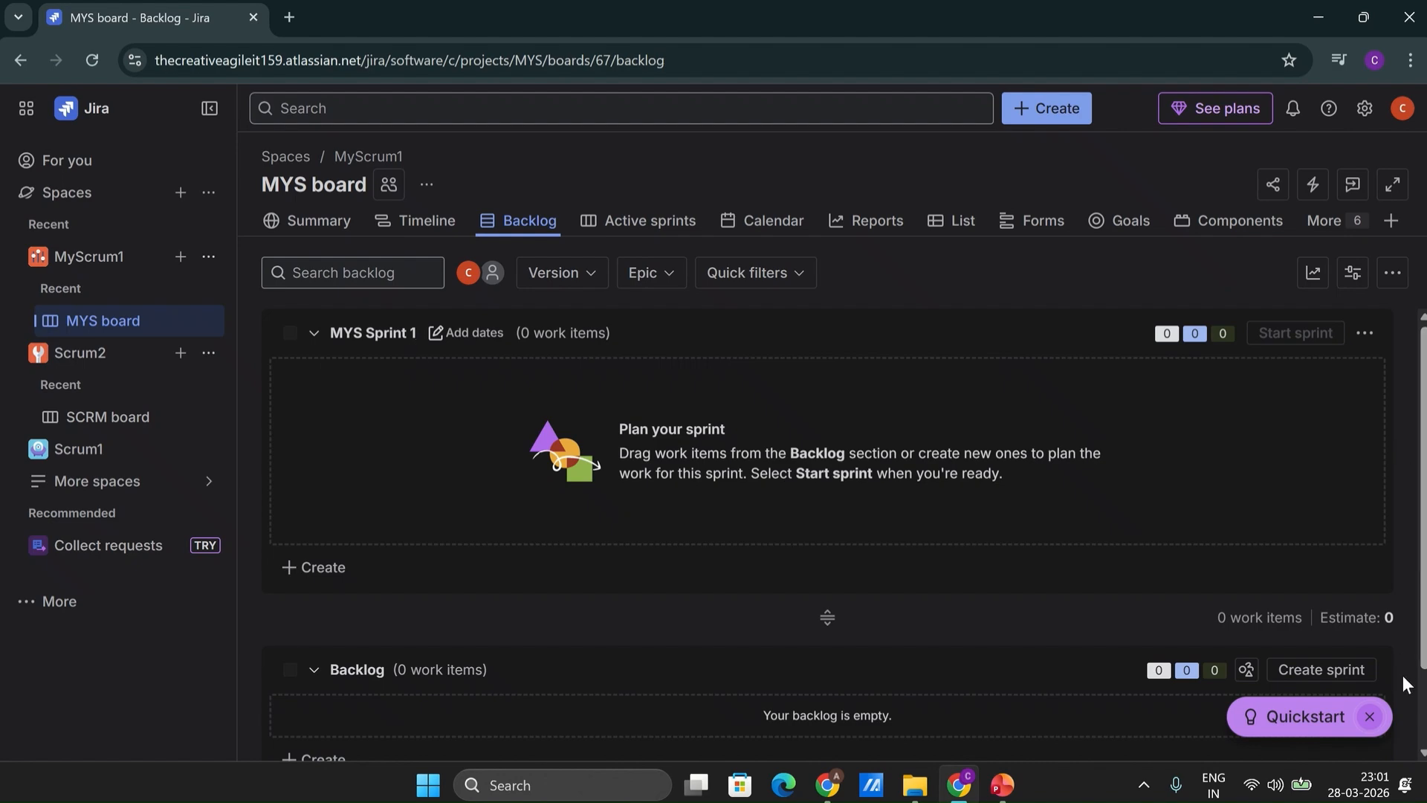
pyautogui.click(1332, 672)
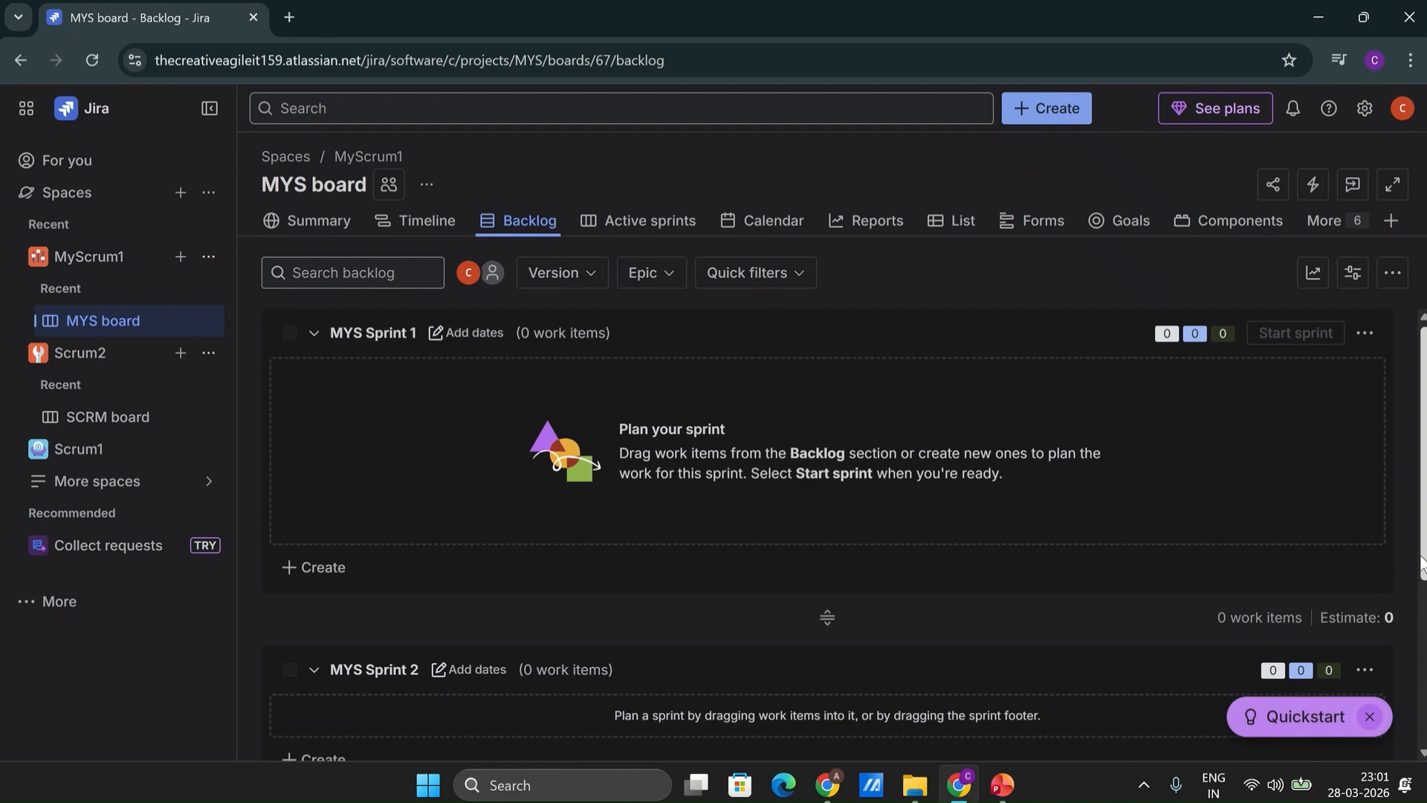
pyautogui.moveTo(1421, 556); pyautogui.dragTo(1421, 609)
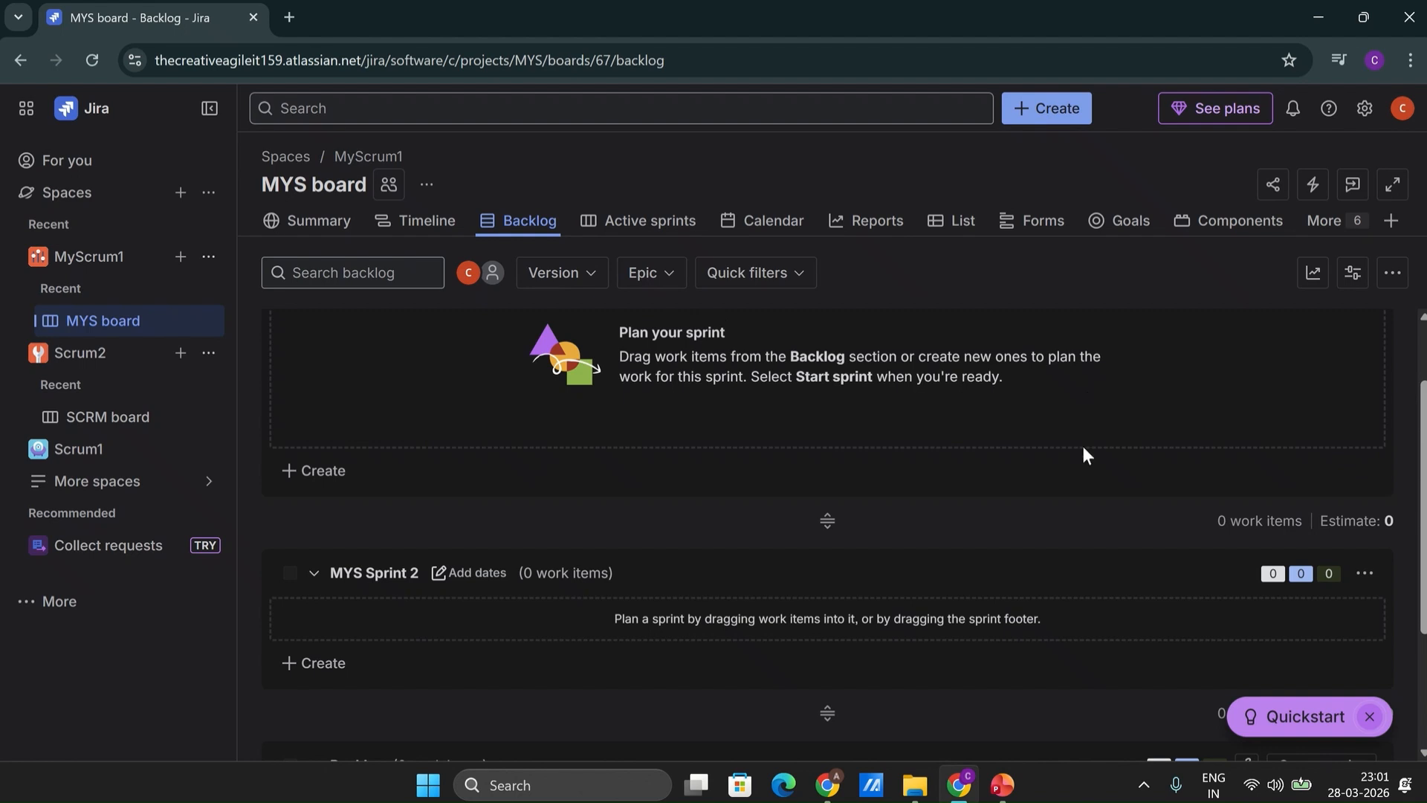
pyautogui.click(665, 227)
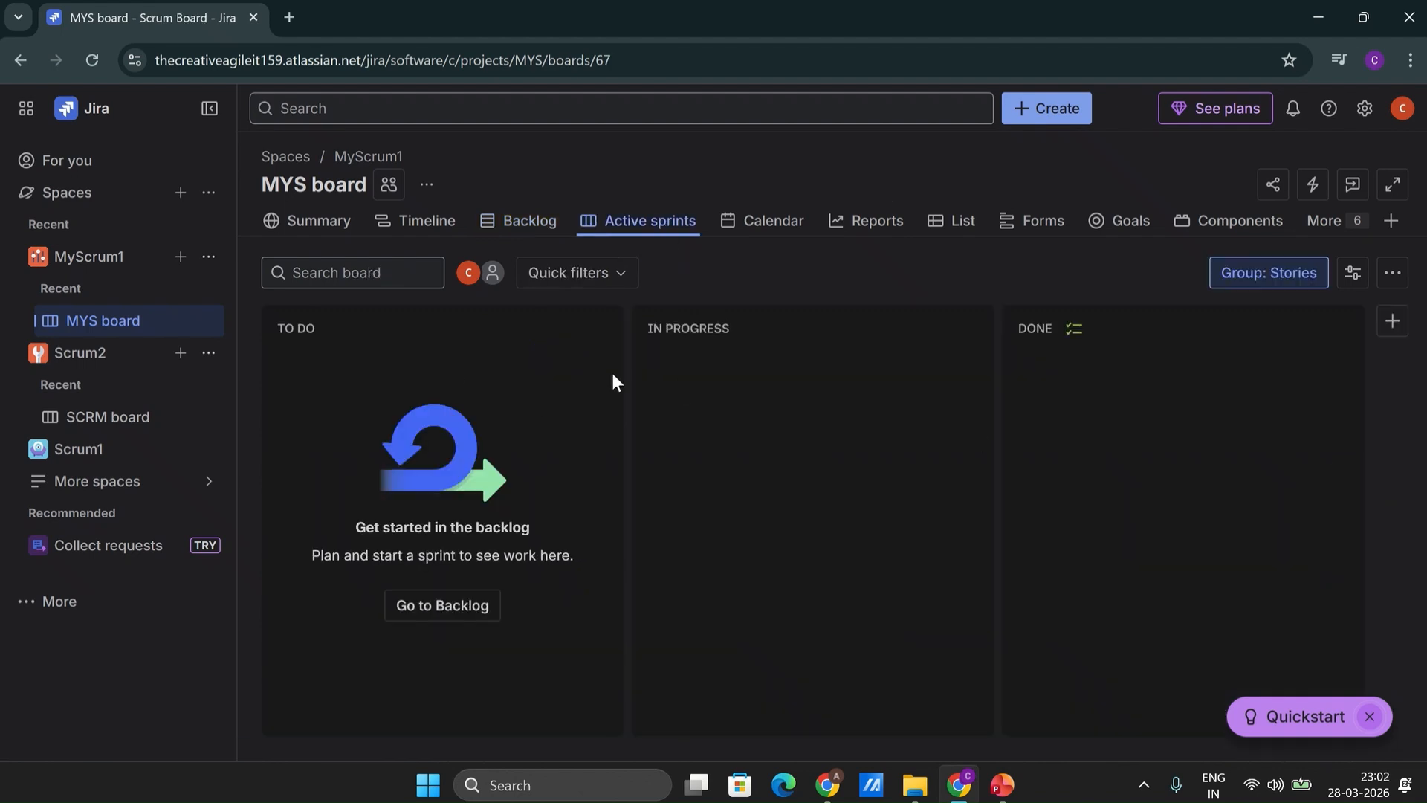
# Return to the backlog and create a work item named Story 1 in the Backlog section, keeping the default work type
pyautogui.click(520, 221)
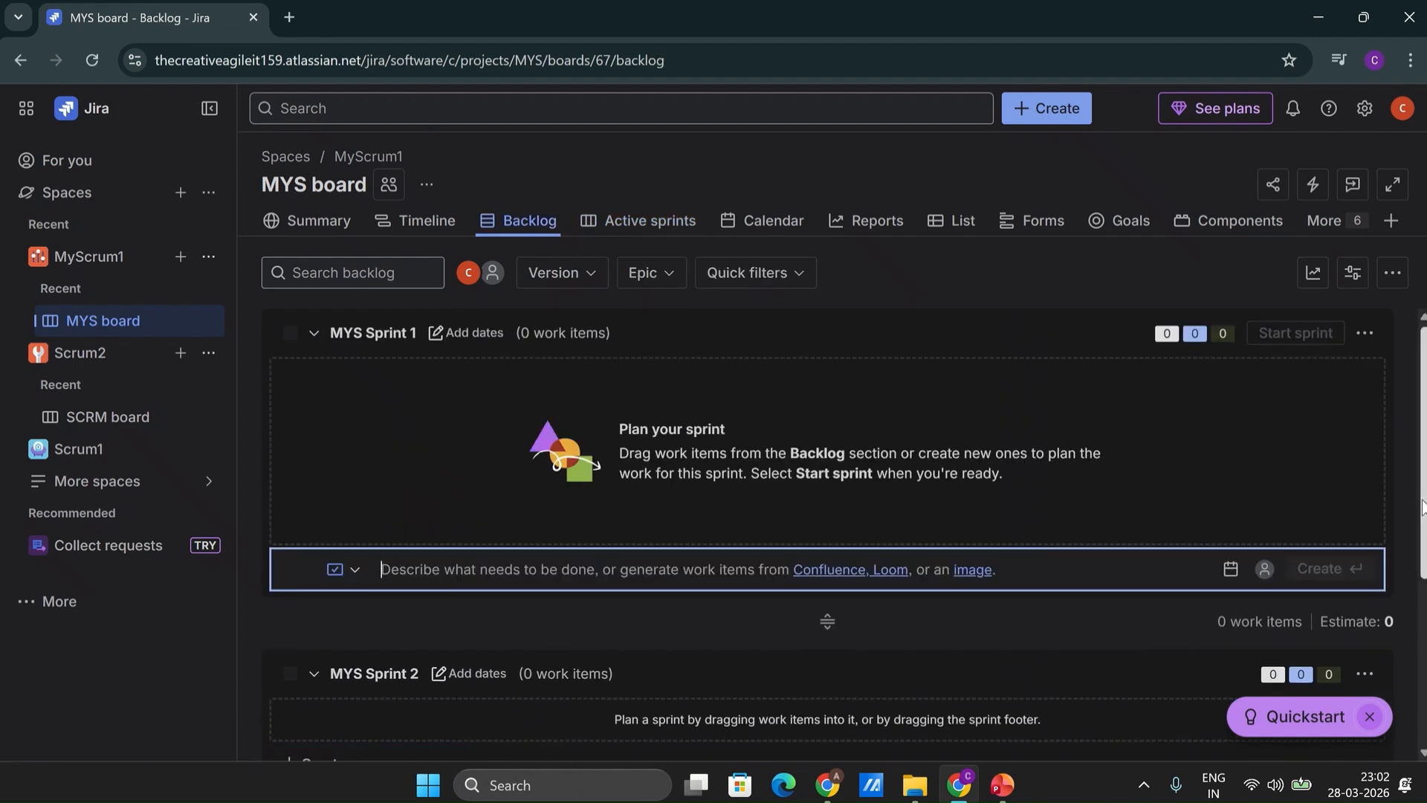
pyautogui.moveTo(1424, 508); pyautogui.dragTo(1424, 687)
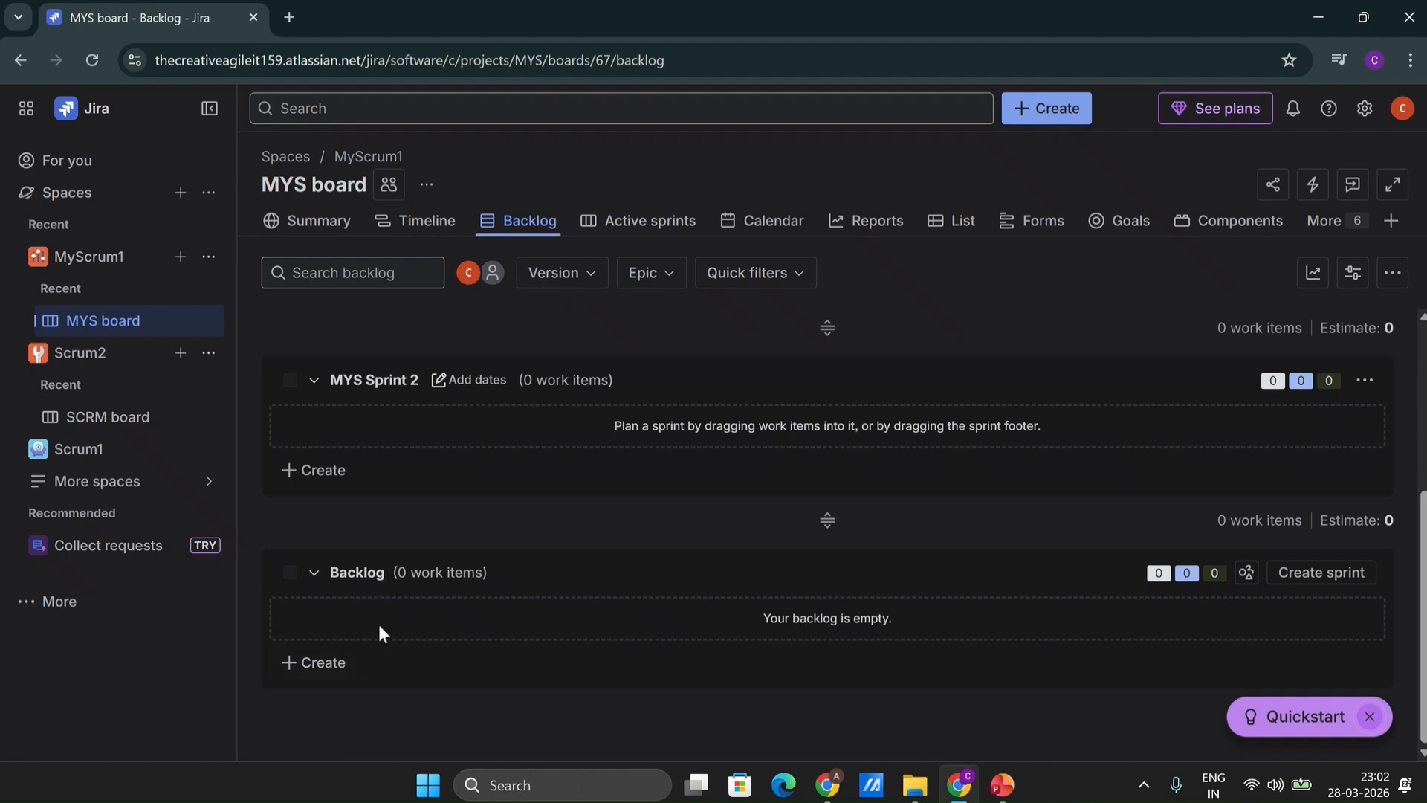
pyautogui.click(332, 662)
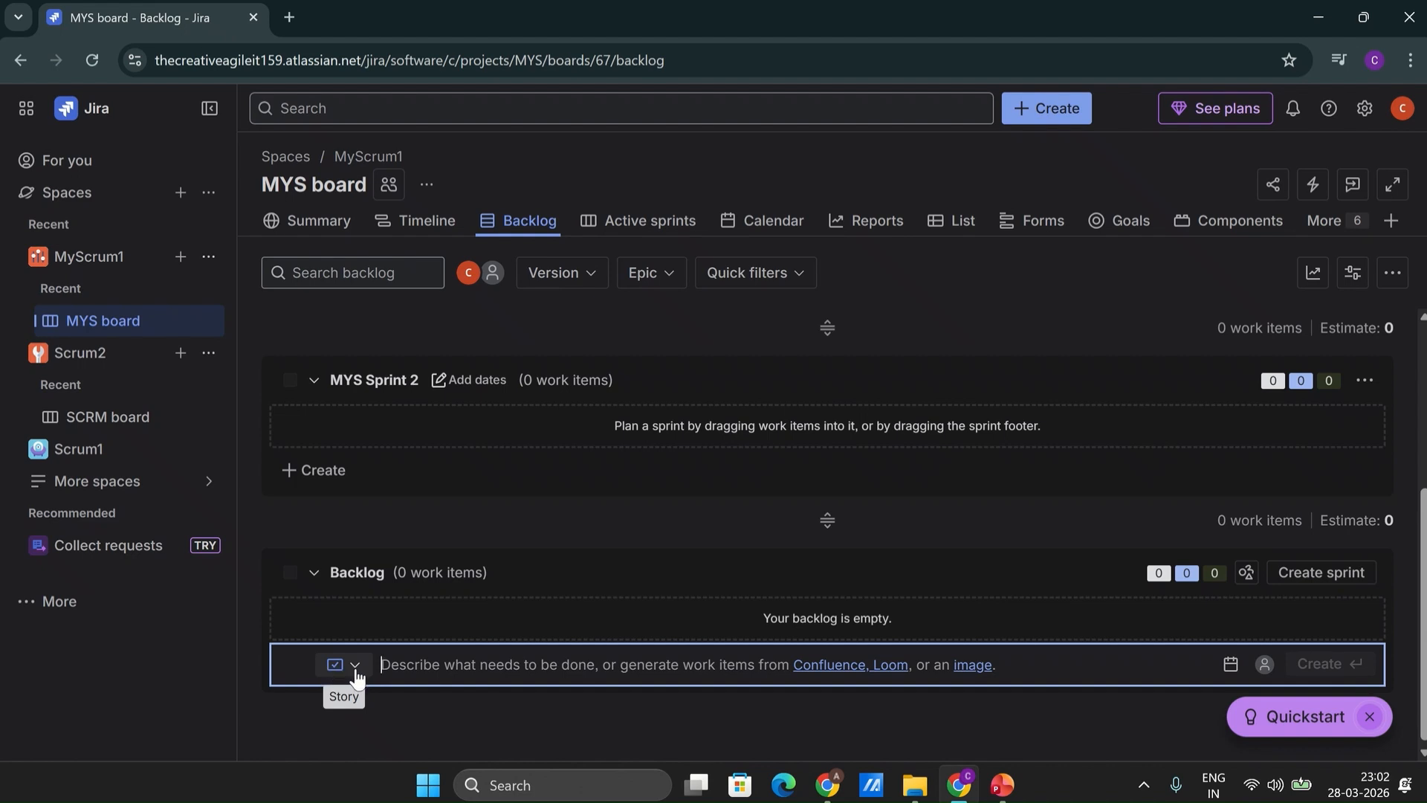
pyautogui.click(356, 676)
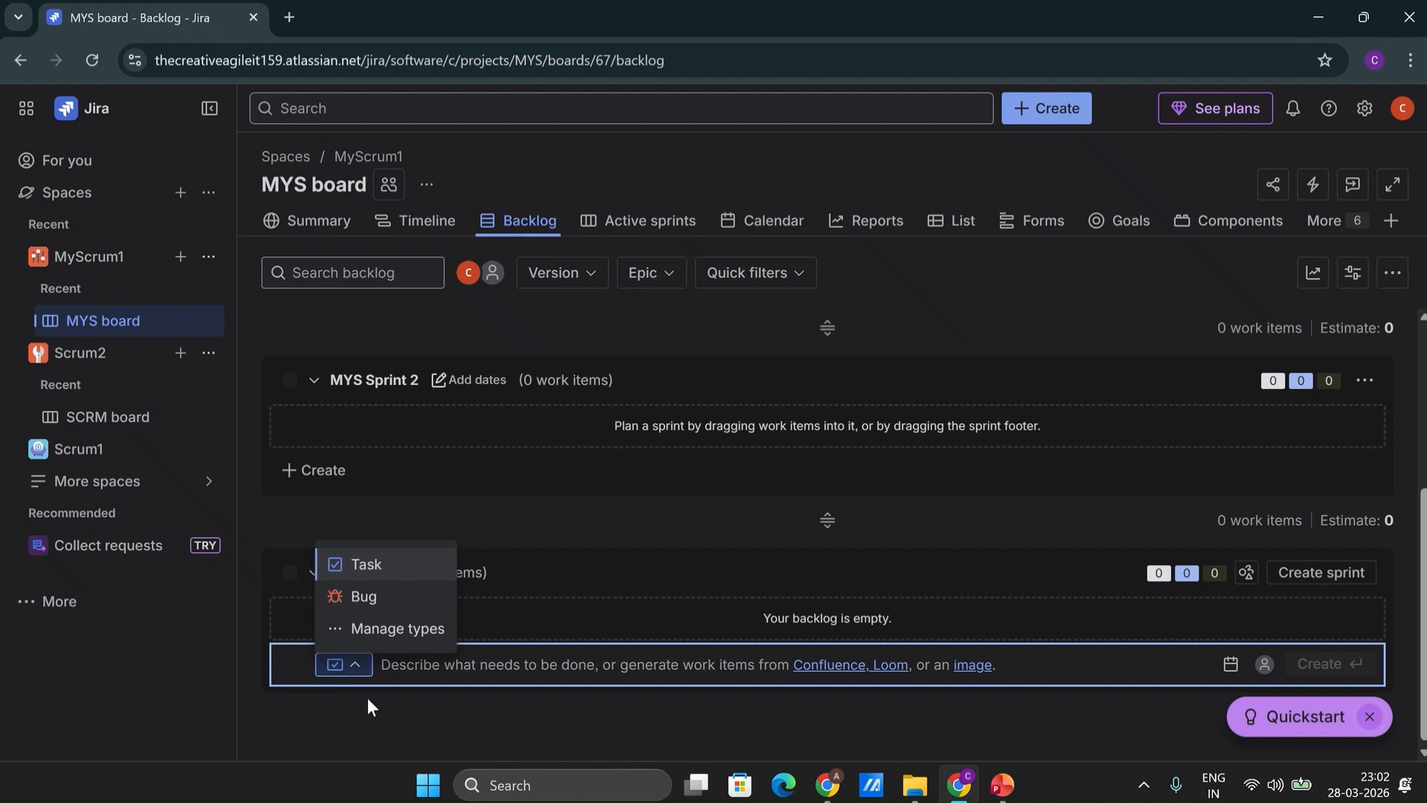
pyautogui.click(367, 697)
pyautogui.click(349, 665)
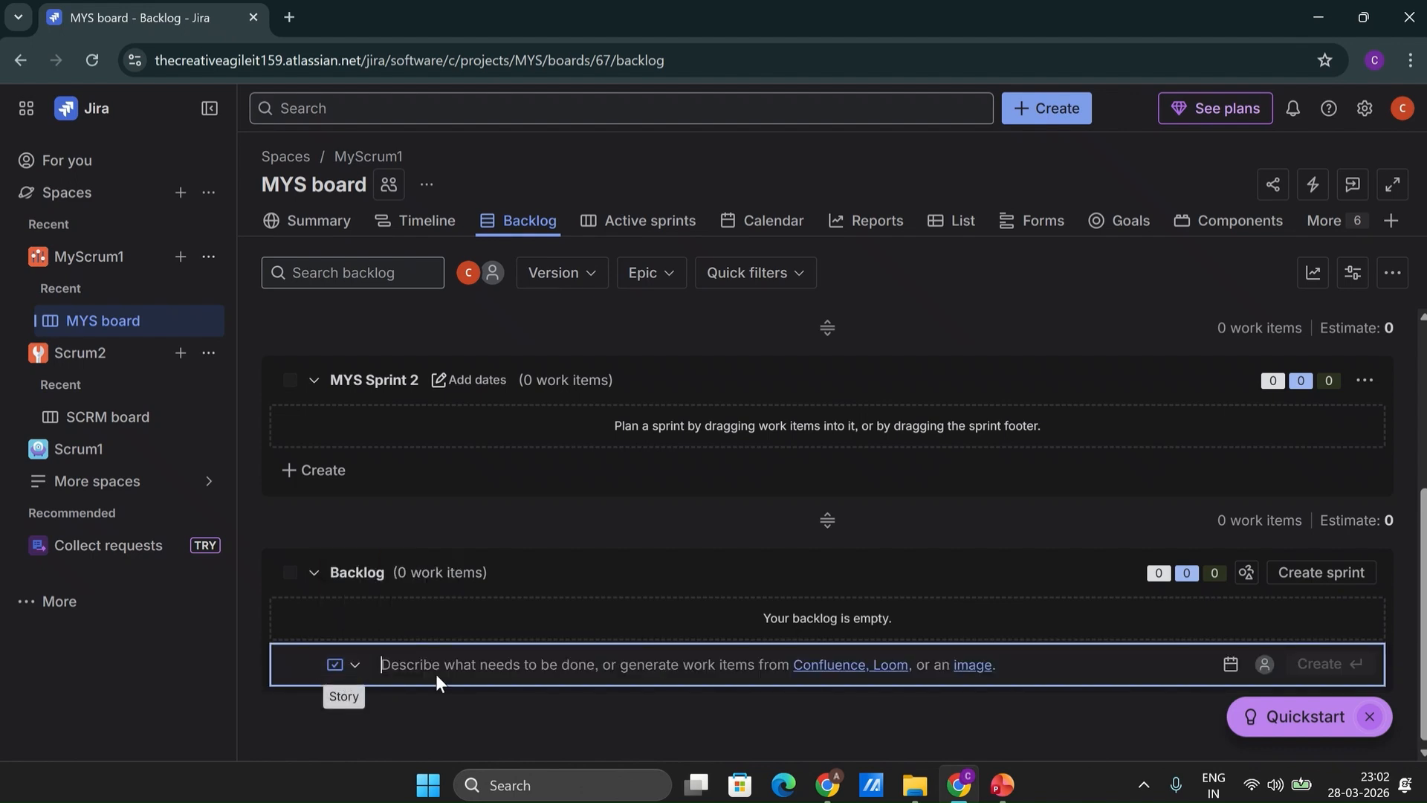
pyautogui.write('S')
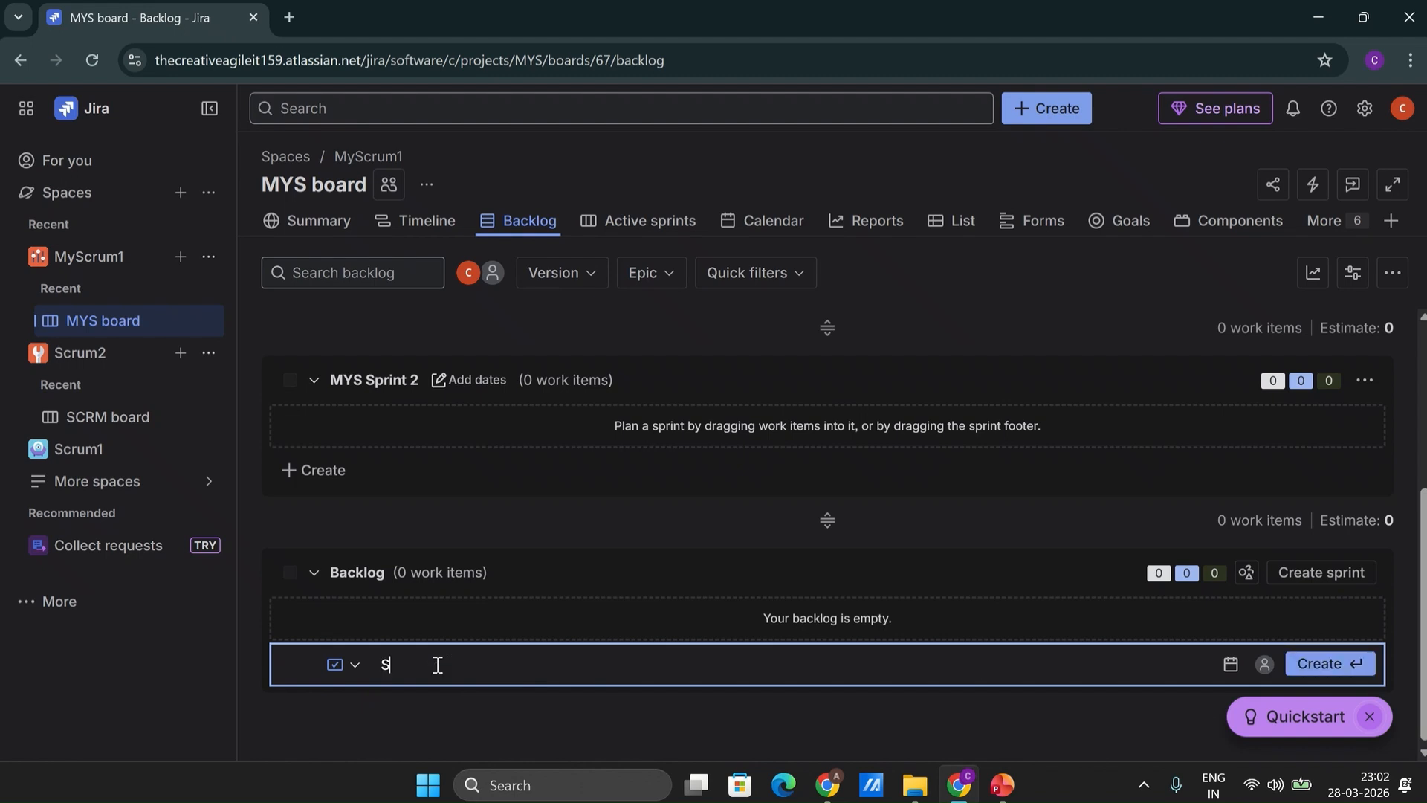
pyautogui.write('tory 1')
pyautogui.click(1347, 669)
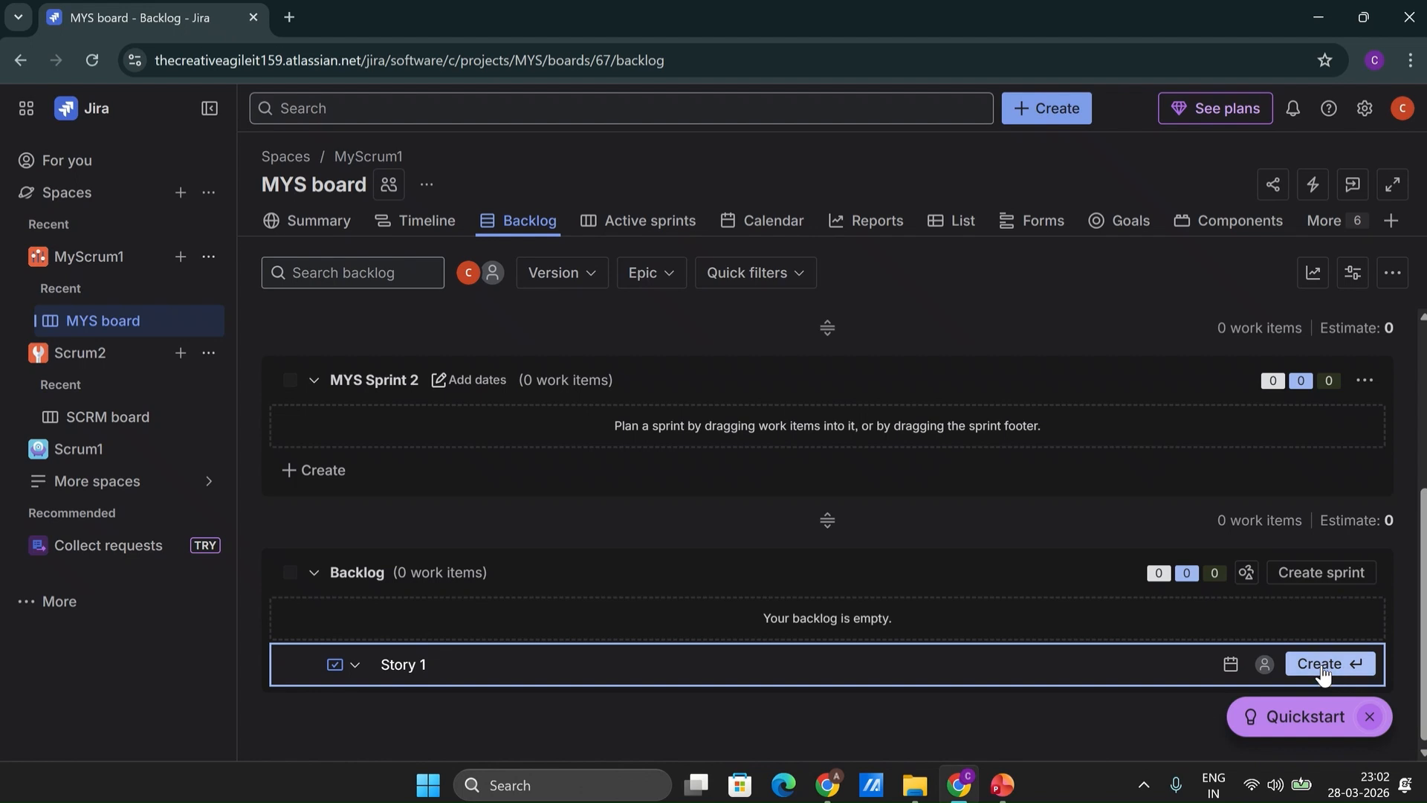
# Add five more work items to the Backlog section, named Story 2, Story 3, Story 4, Story 5 and Story 6
pyautogui.write('Story 2')
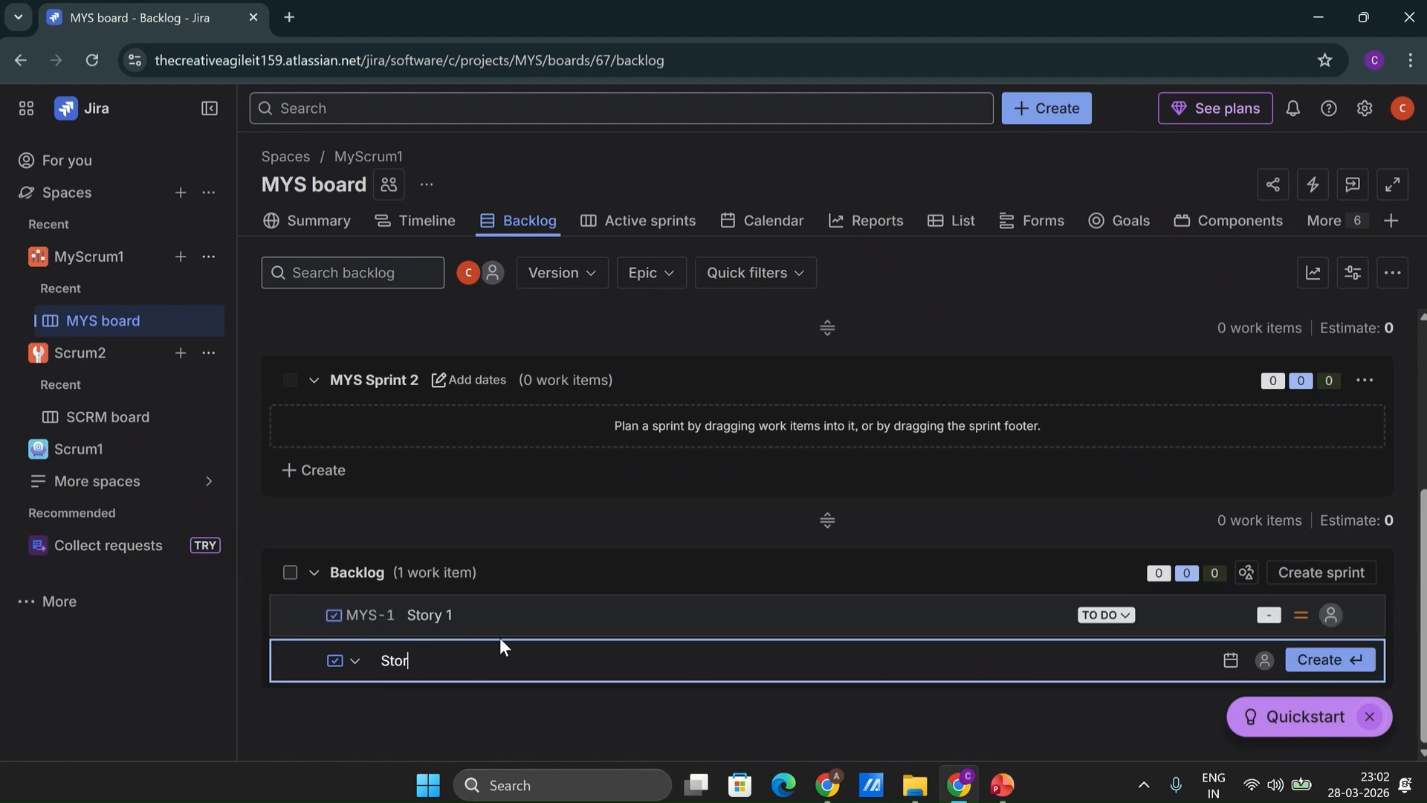
pyautogui.press('Return')
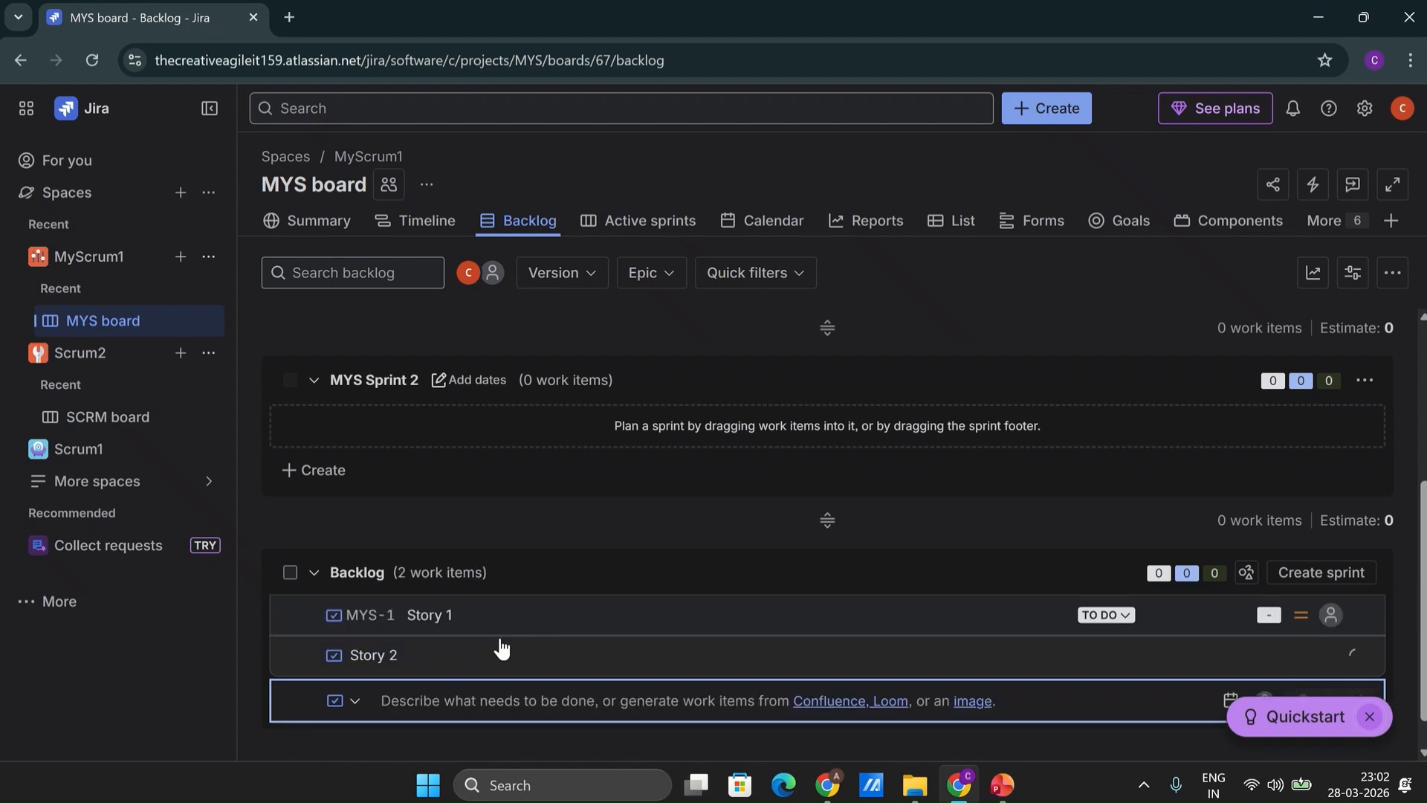
pyautogui.write('Story 3')
pyautogui.press('Return')
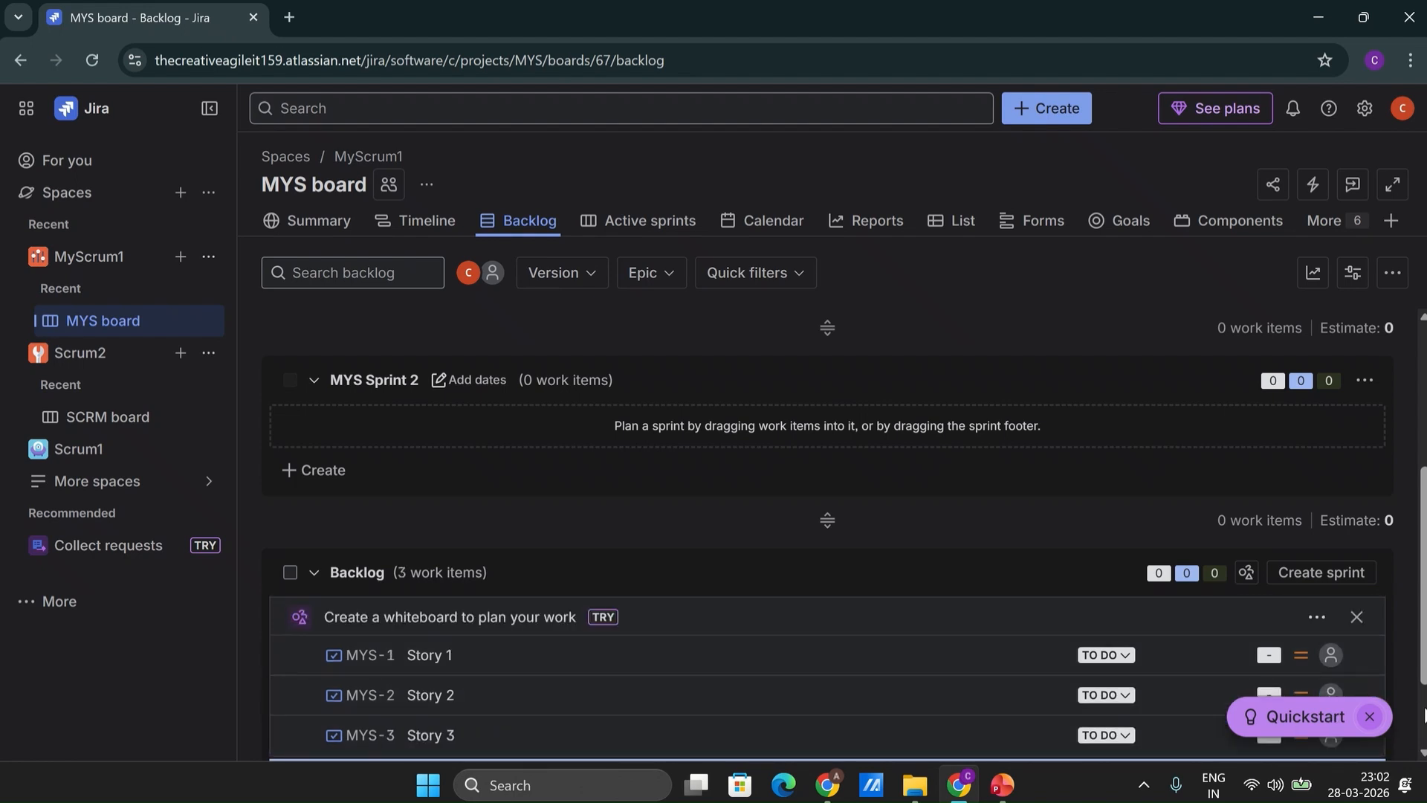
pyautogui.write('S')
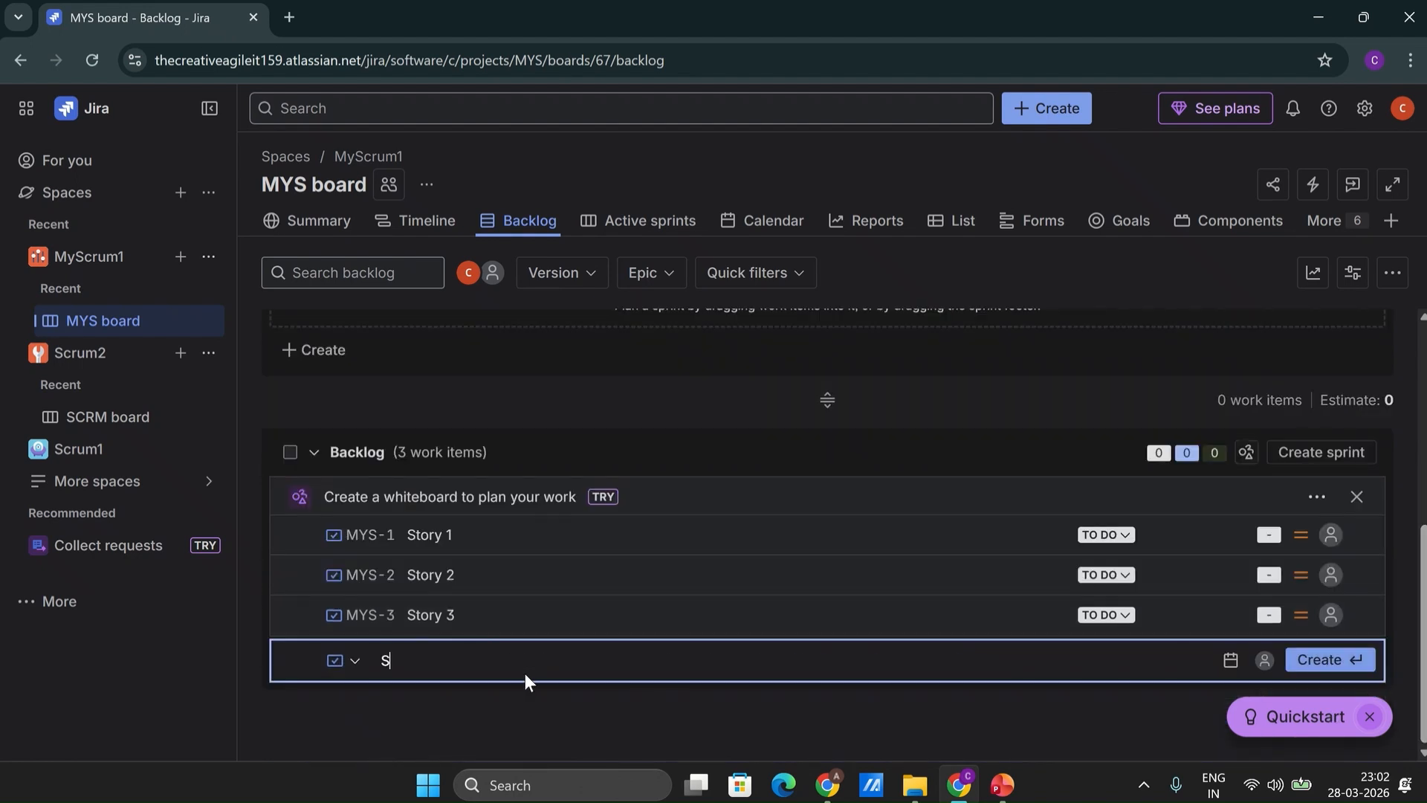
pyautogui.write('tory 4')
pyautogui.press('Return')
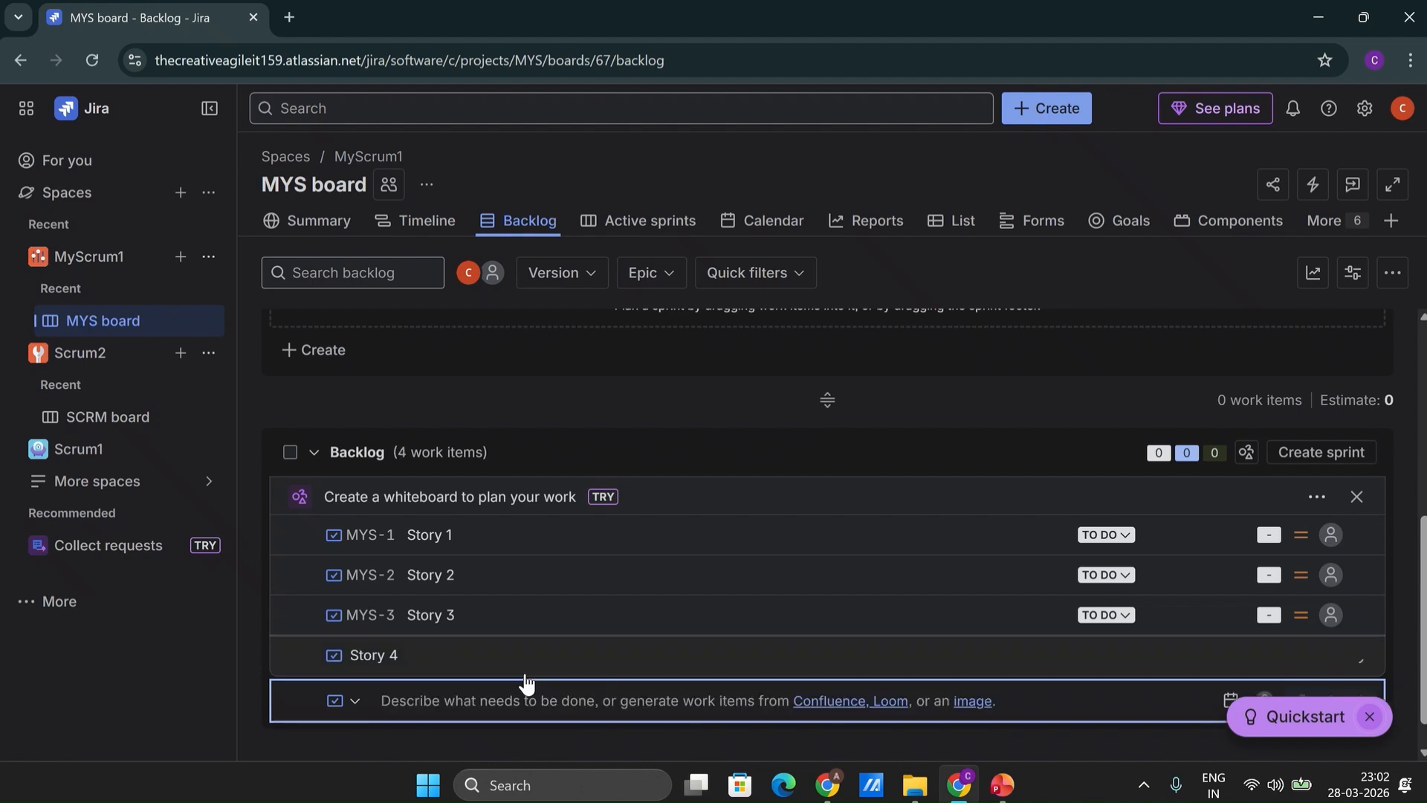
pyautogui.write('Story ')
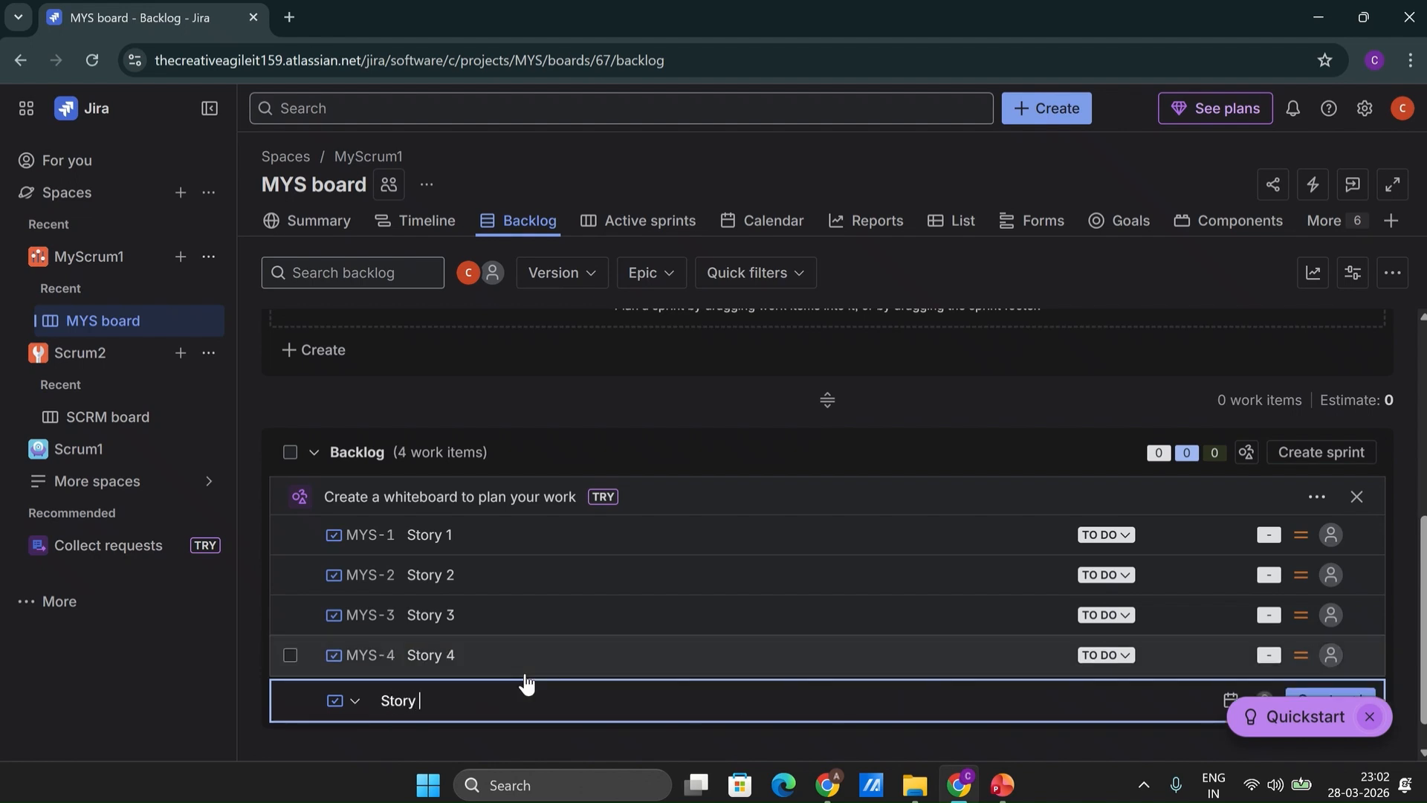
pyautogui.write('5')
pyautogui.press('Return')
pyautogui.write('St')
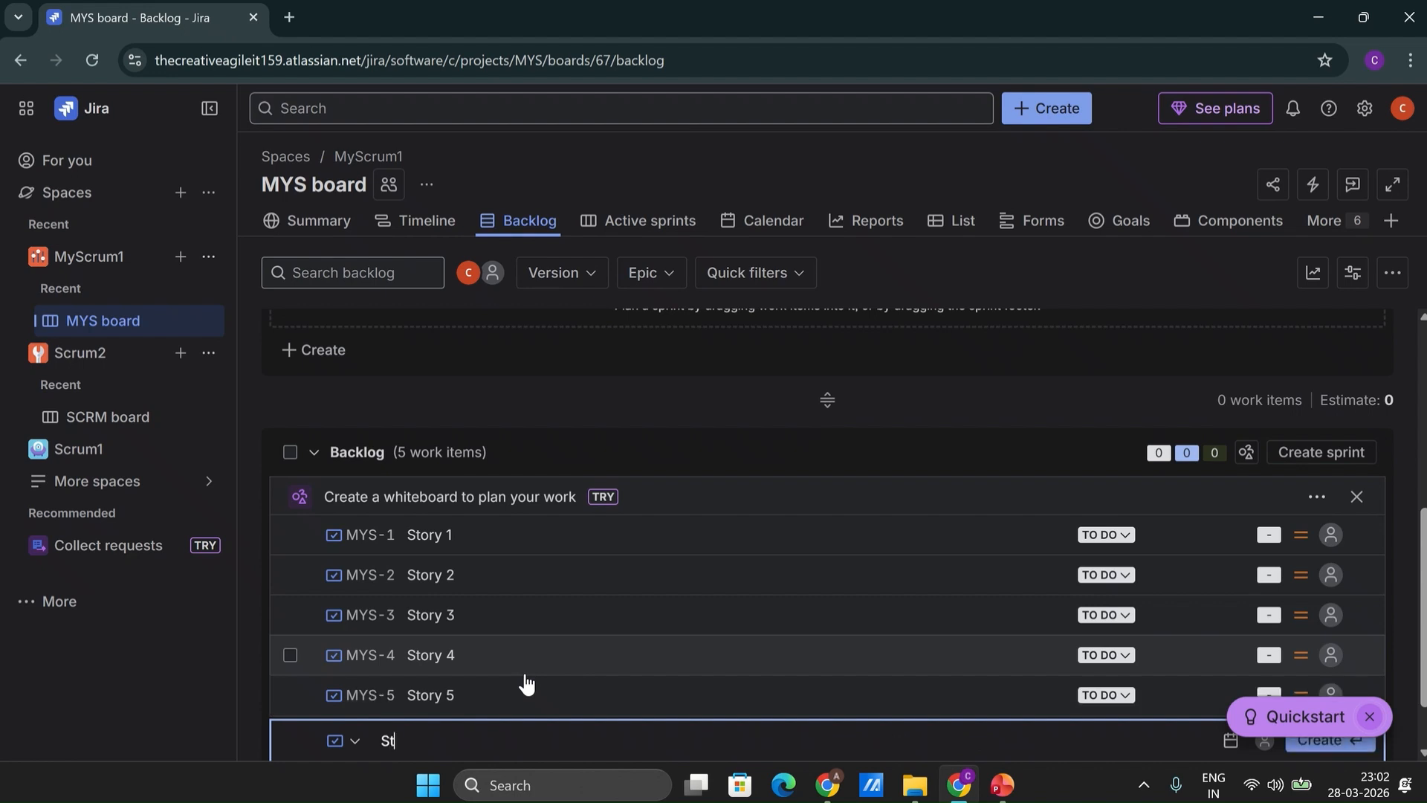
pyautogui.write('ory 6')
pyautogui.press('Return')
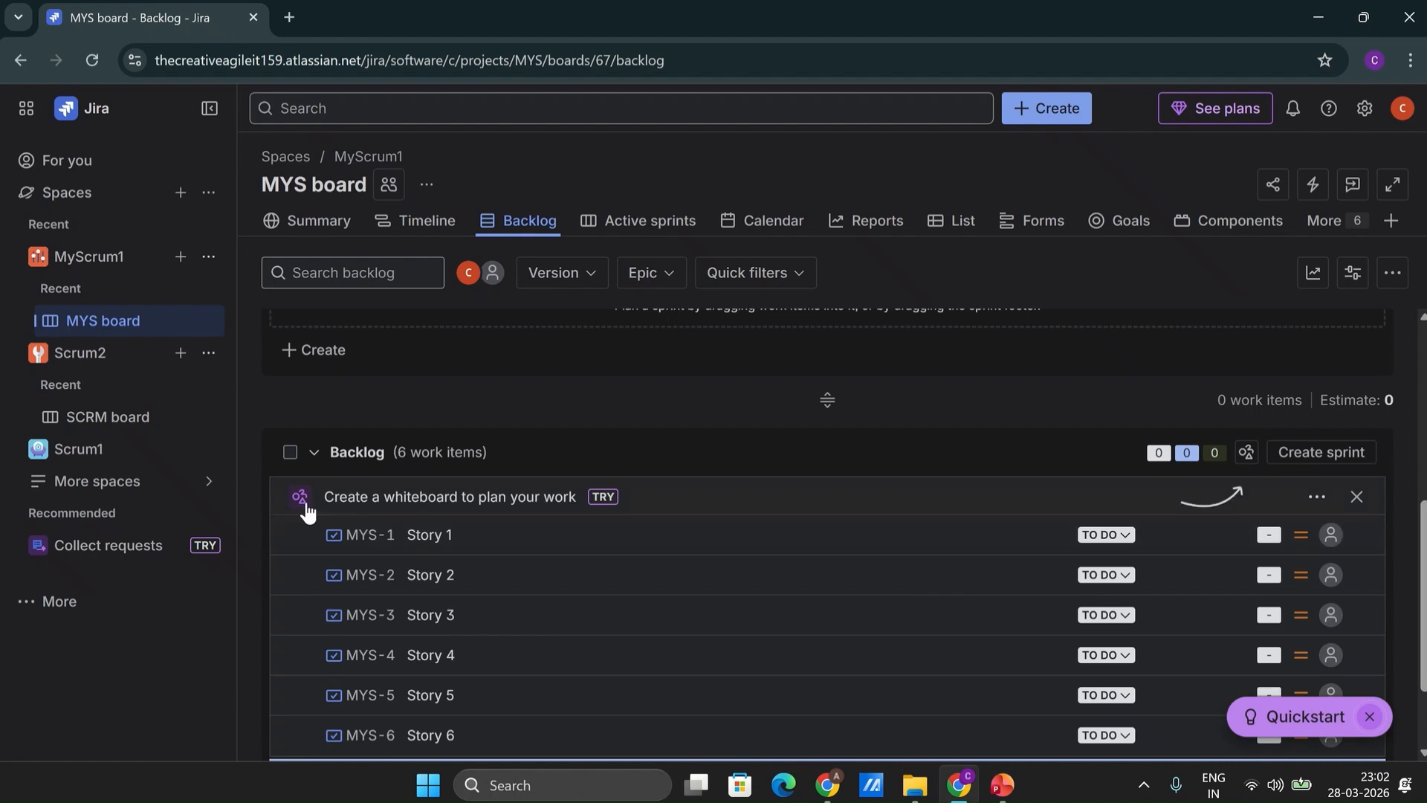
# Move all six stories, Story 1 to Story 6, together from the Backlog section into MYS Sprint 1
pyautogui.click(289, 535)
pyautogui.click(291, 575)
pyautogui.click(291, 615)
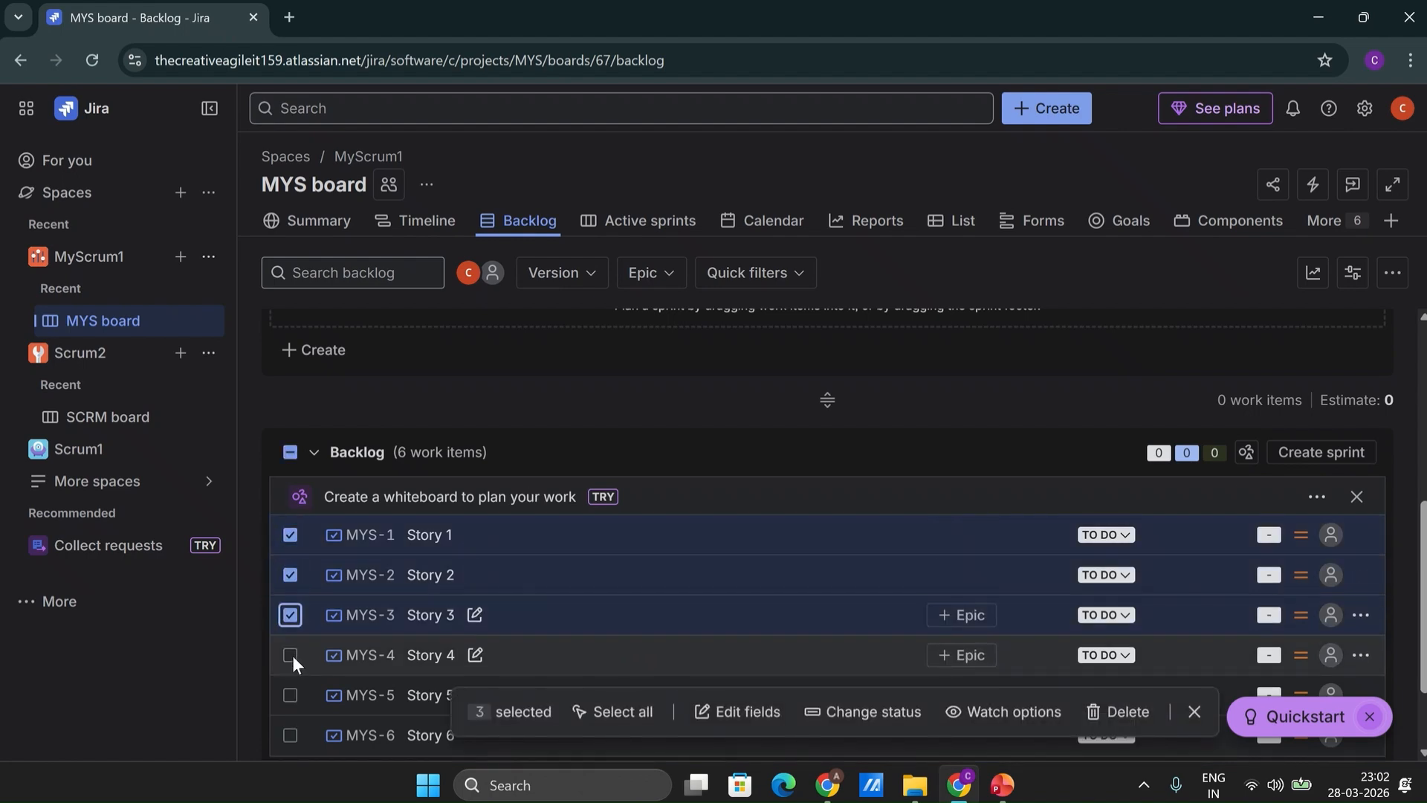
pyautogui.click(291, 655)
pyautogui.click(291, 695)
pyautogui.click(291, 736)
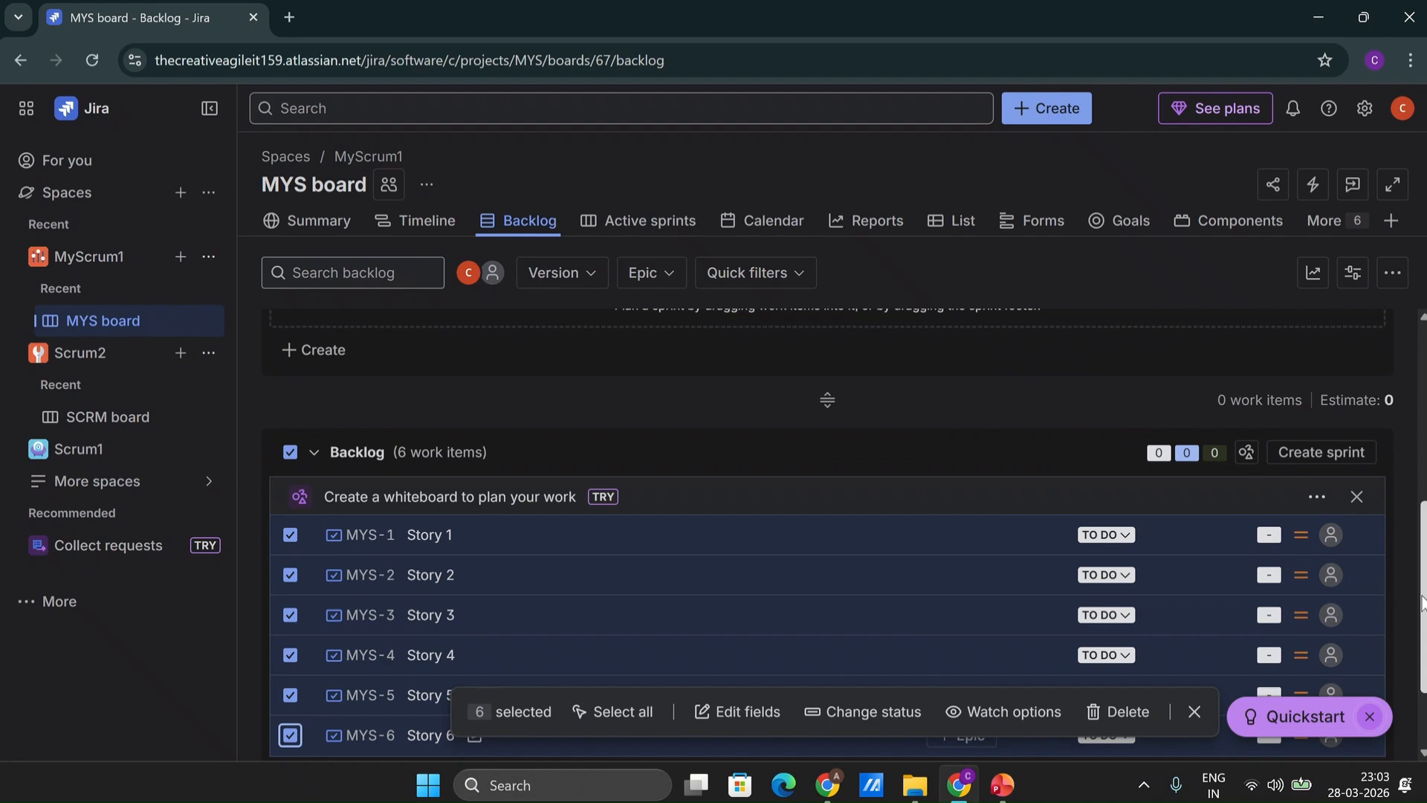
pyautogui.moveTo(1422, 603); pyautogui.dragTo(1422, 420)
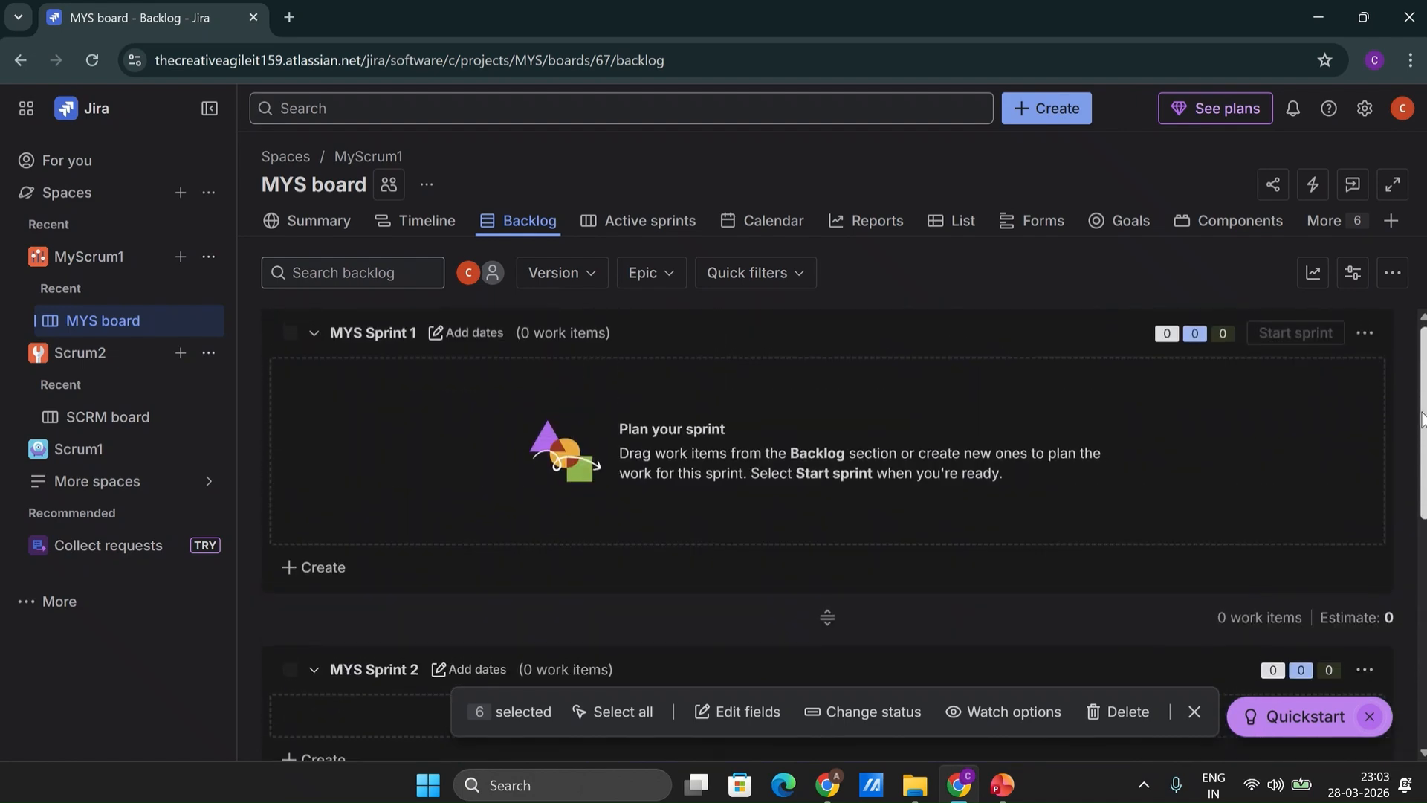
pyautogui.scroll(-3, 1422, 420)
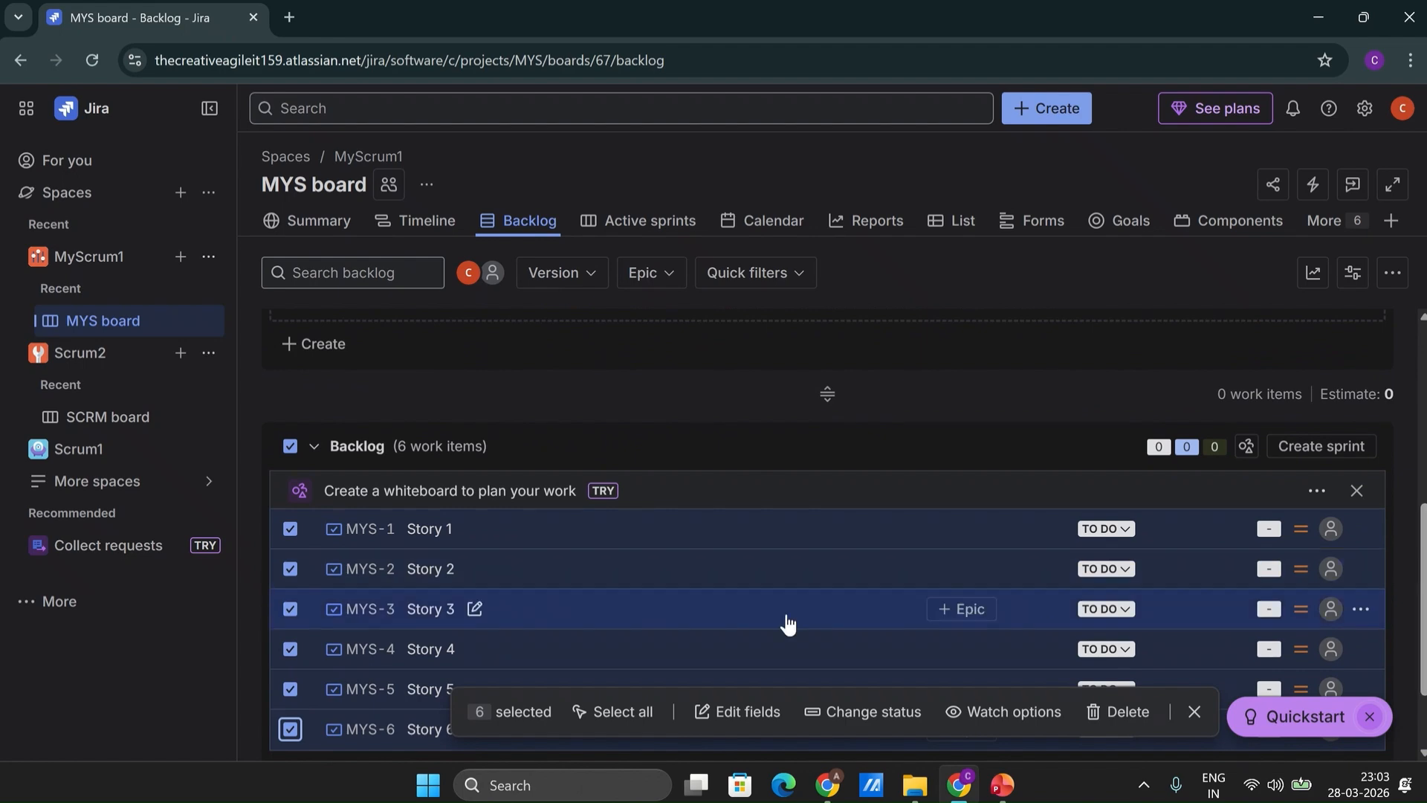
pyautogui.moveTo(749, 587); pyautogui.dragTo(666, 390)
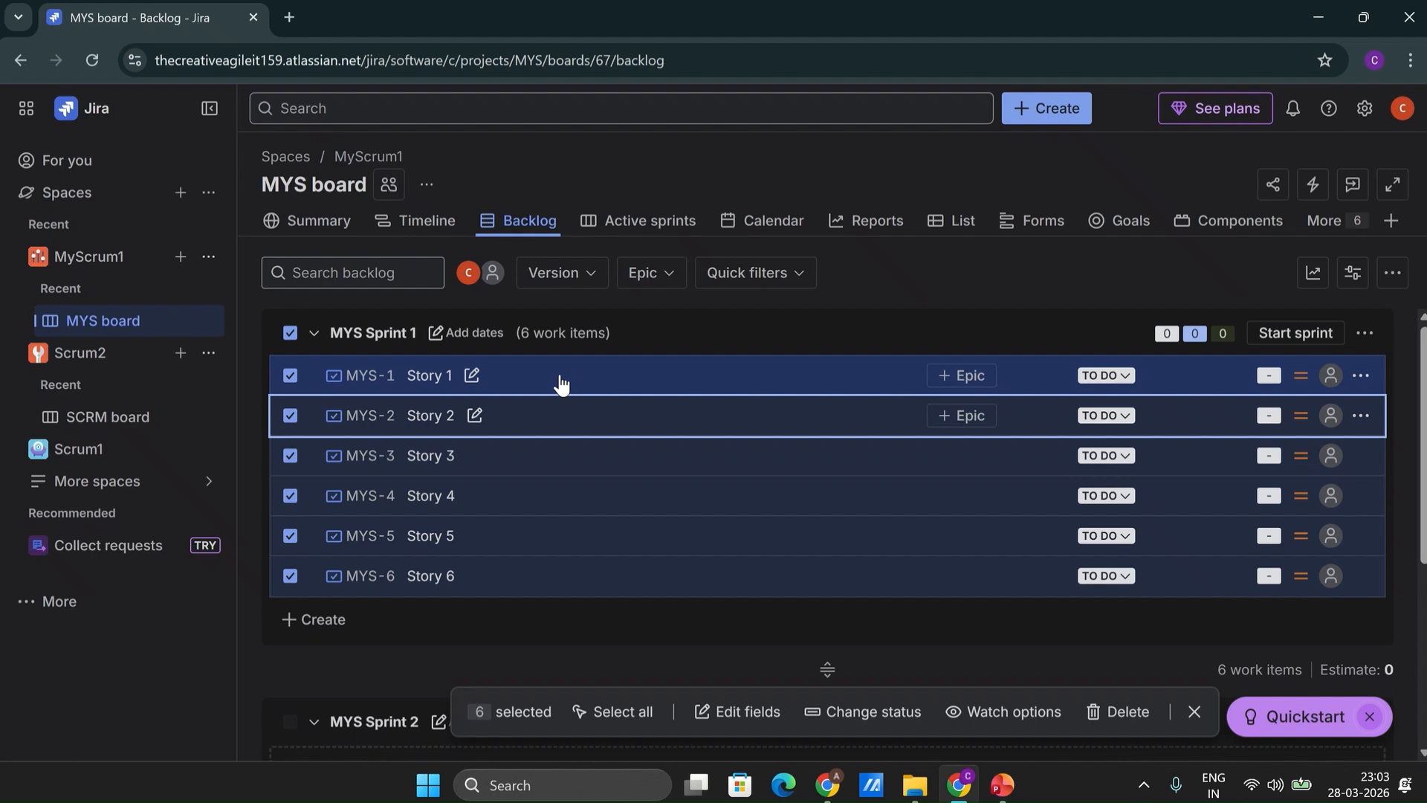
# Give MYS Sprint 1 a duration of 2 weeks with a start date of 30/03/2026 and save the sprint
pyautogui.click(481, 331)
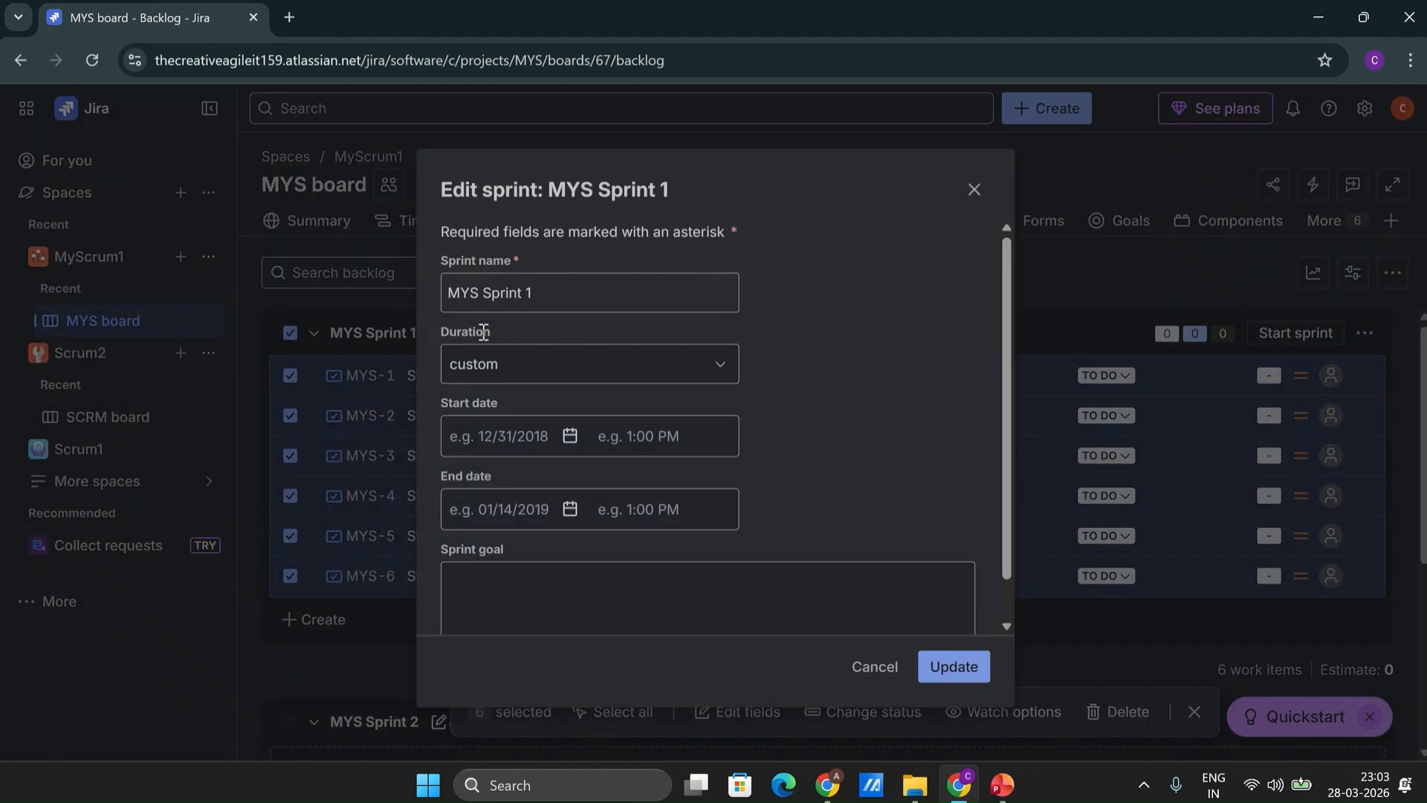
pyautogui.click(547, 368)
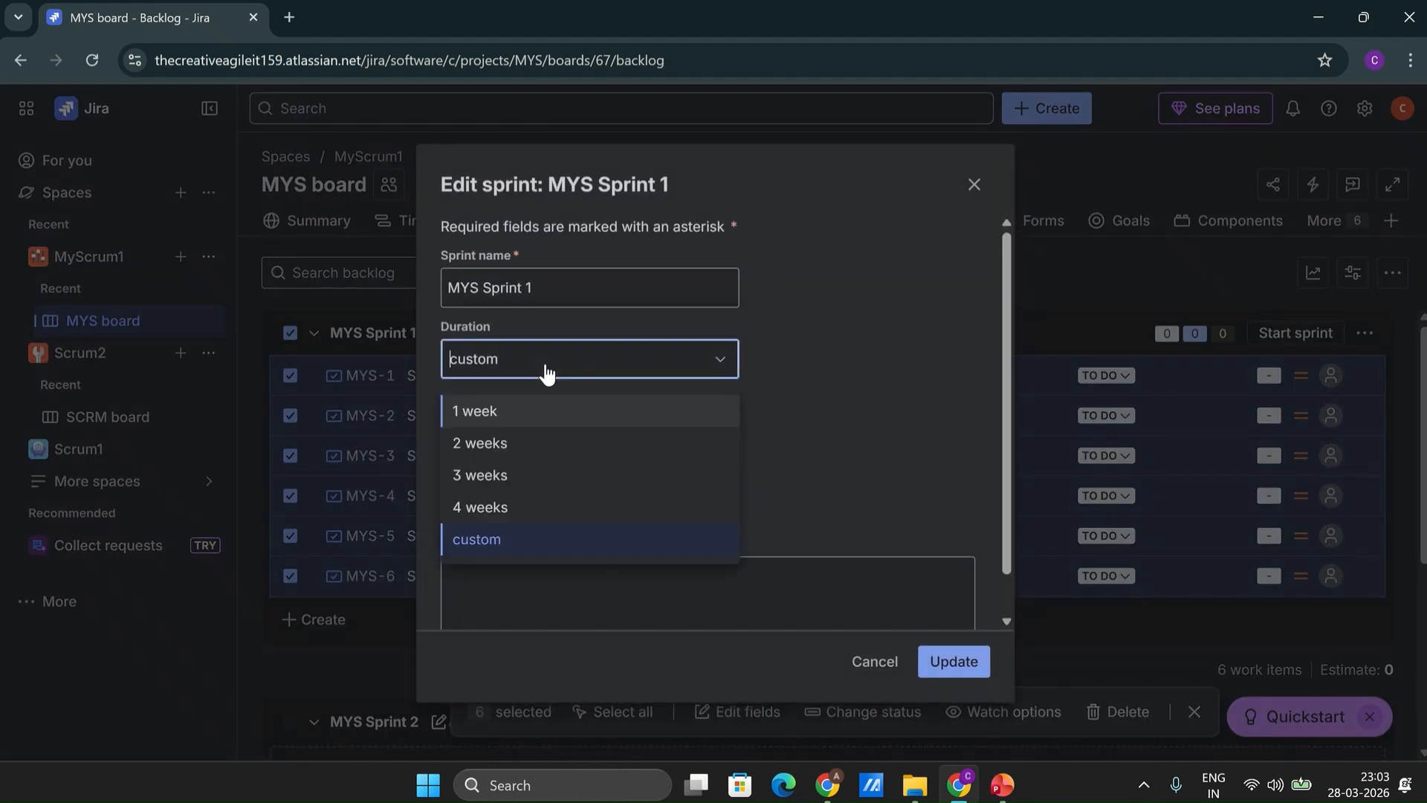
pyautogui.click(502, 446)
pyautogui.click(527, 444)
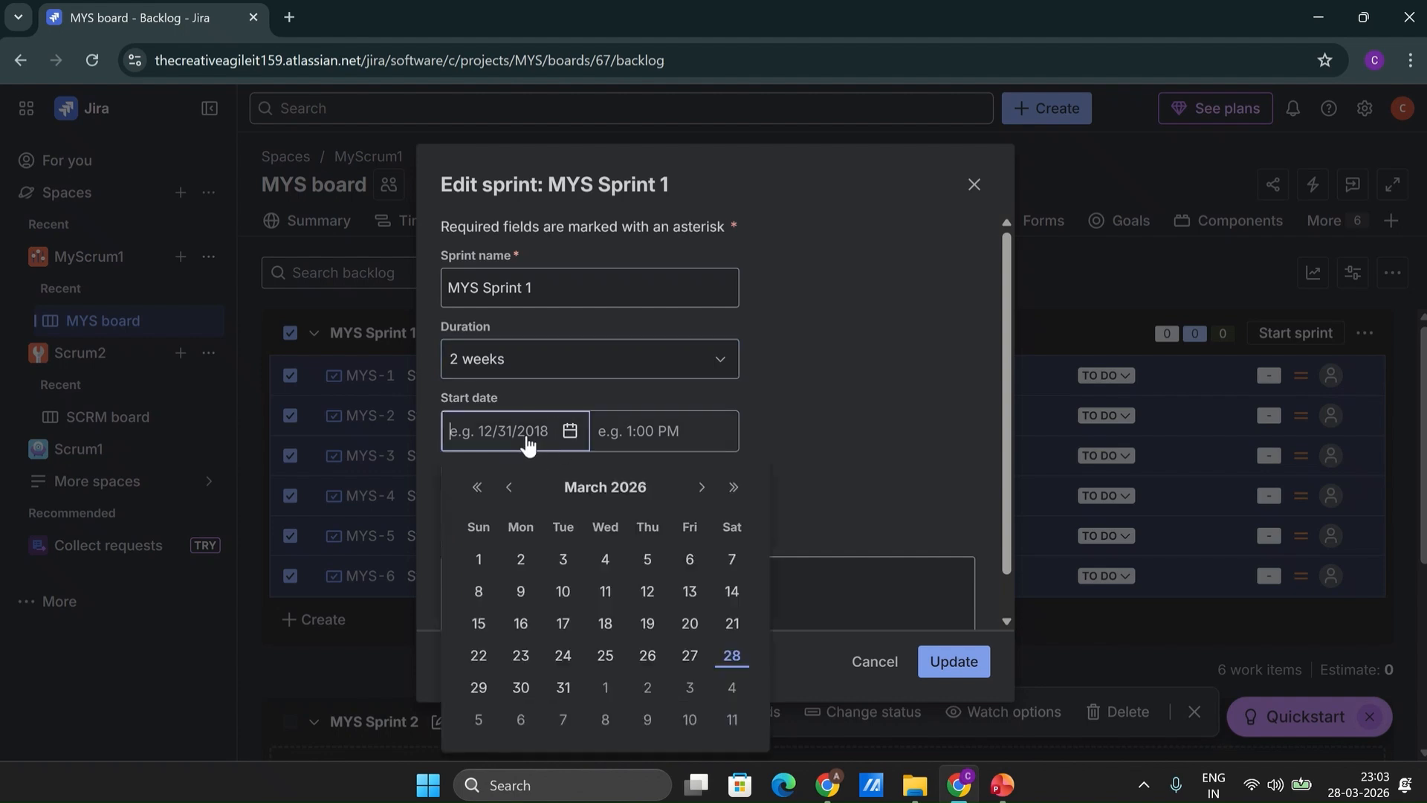
pyautogui.click(521, 688)
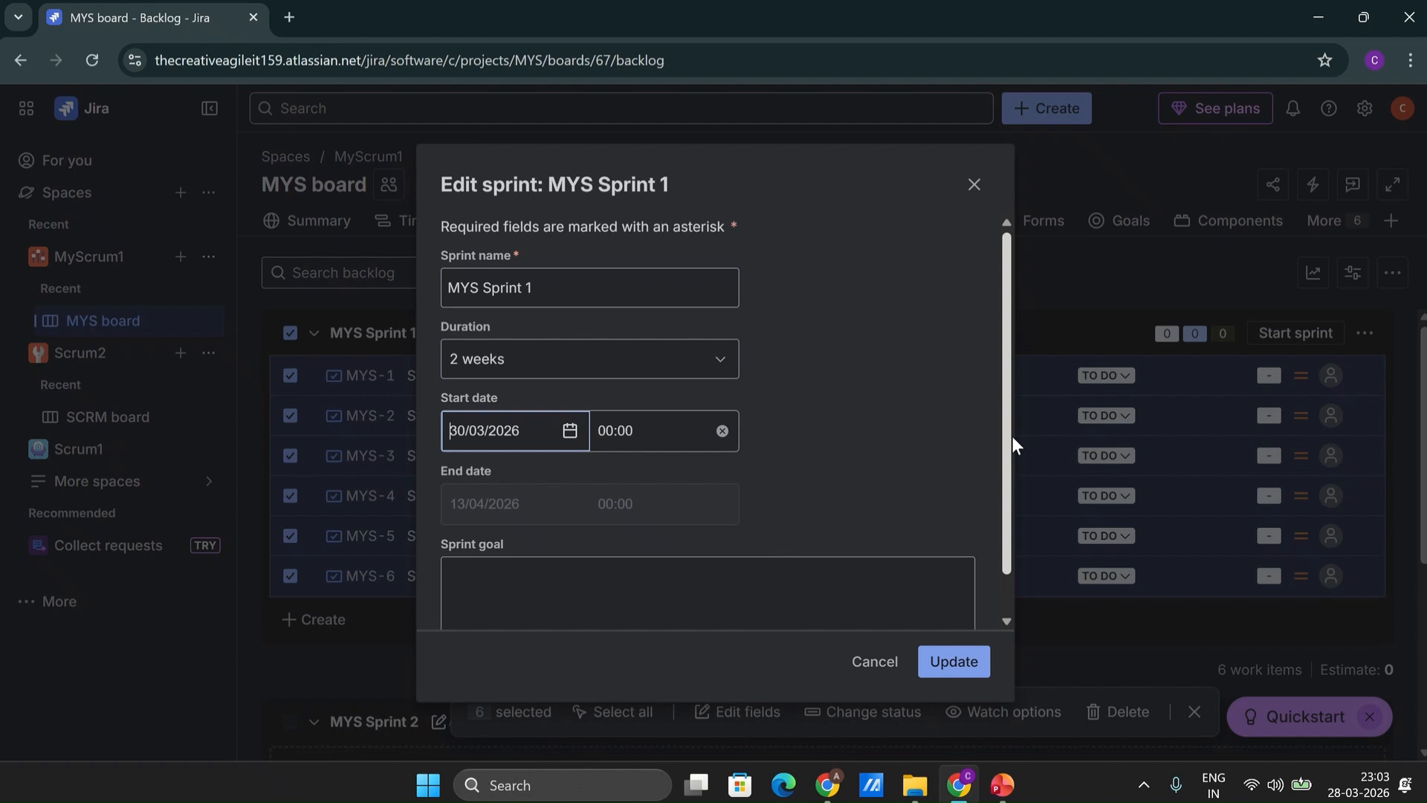
pyautogui.click(957, 658)
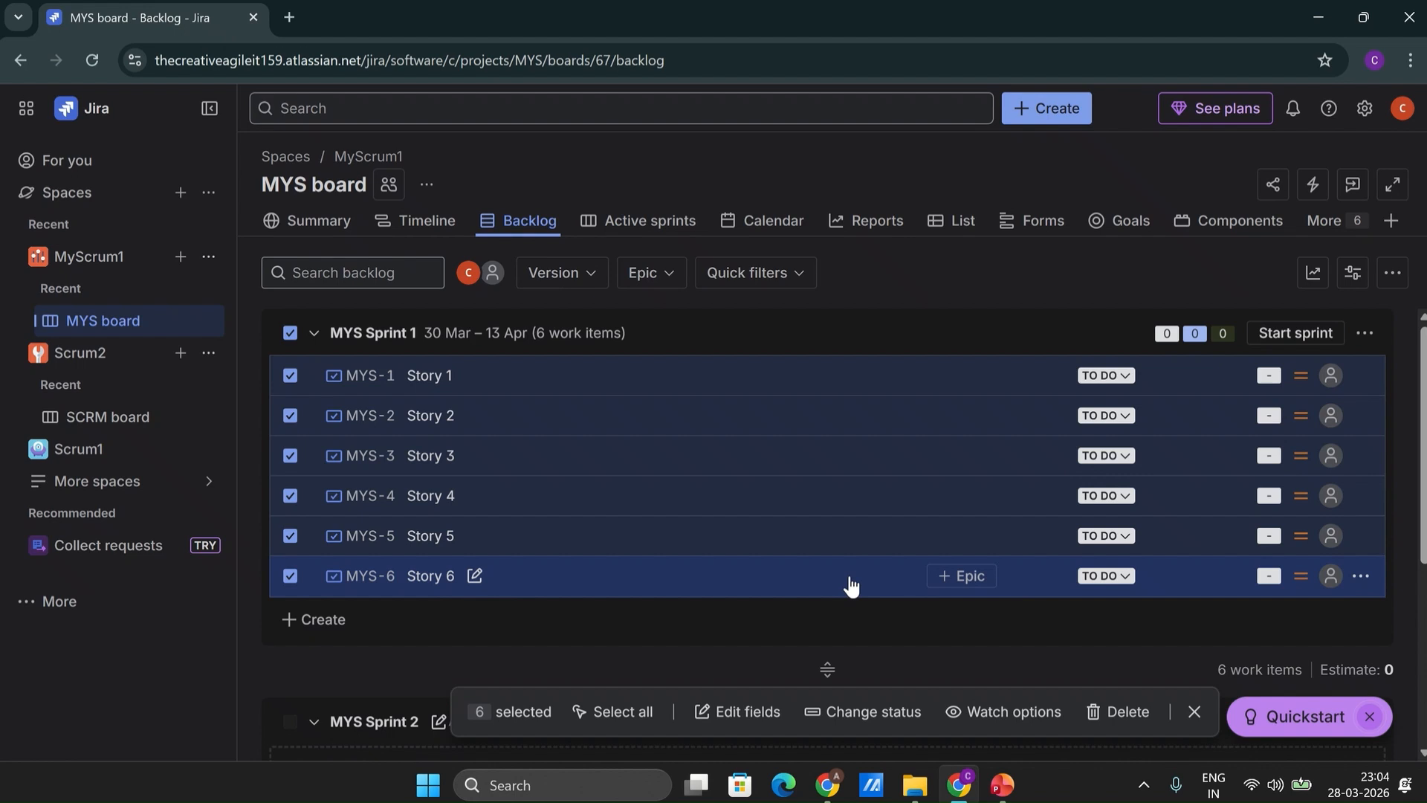
# Set the story points in MYS Sprint 1 to 5 for Story 1, 3 for Story 2 and 8 for Story 3
pyautogui.click(1270, 376)
pyautogui.write('5')
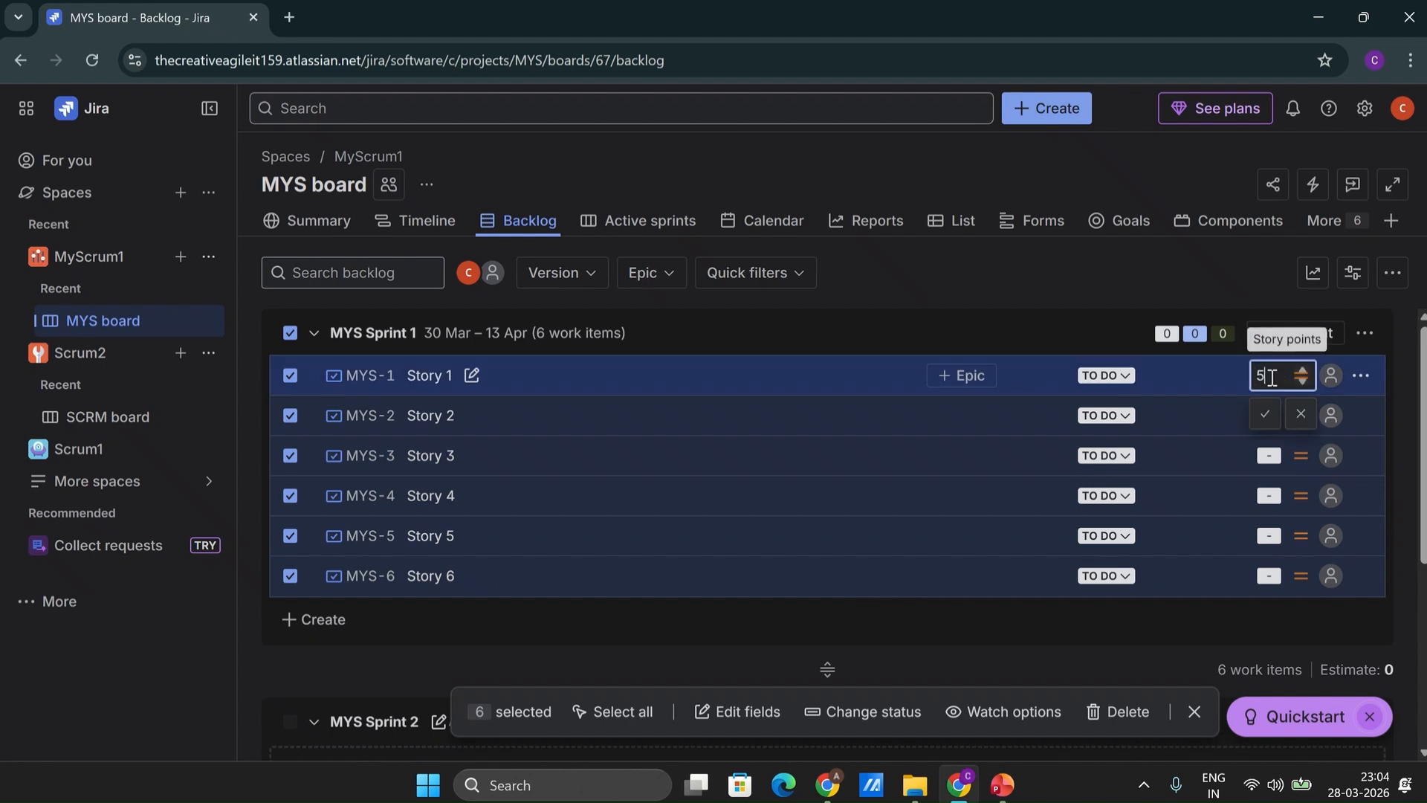
pyautogui.press('Return')
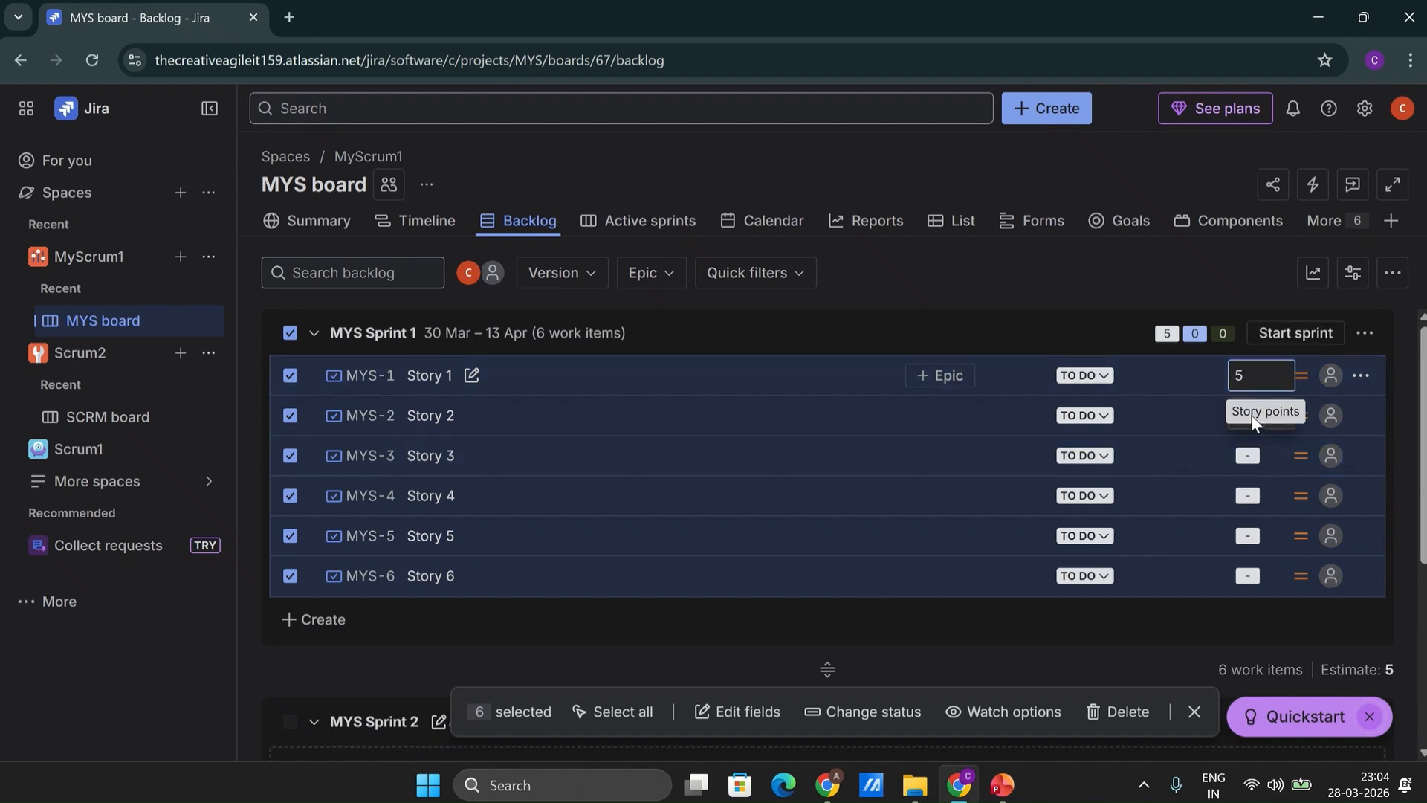
pyautogui.click(1248, 420)
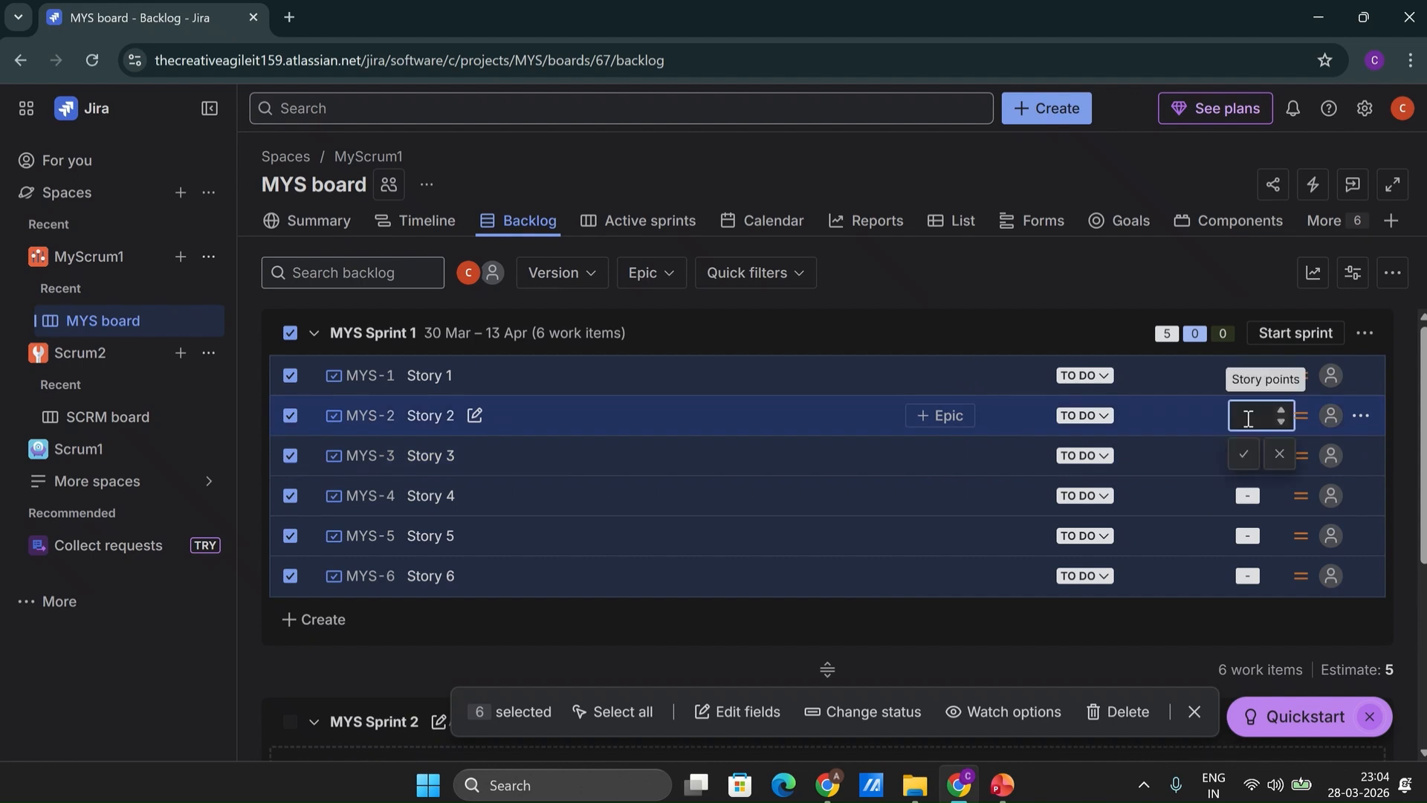
pyautogui.write('3')
pyautogui.press('Return')
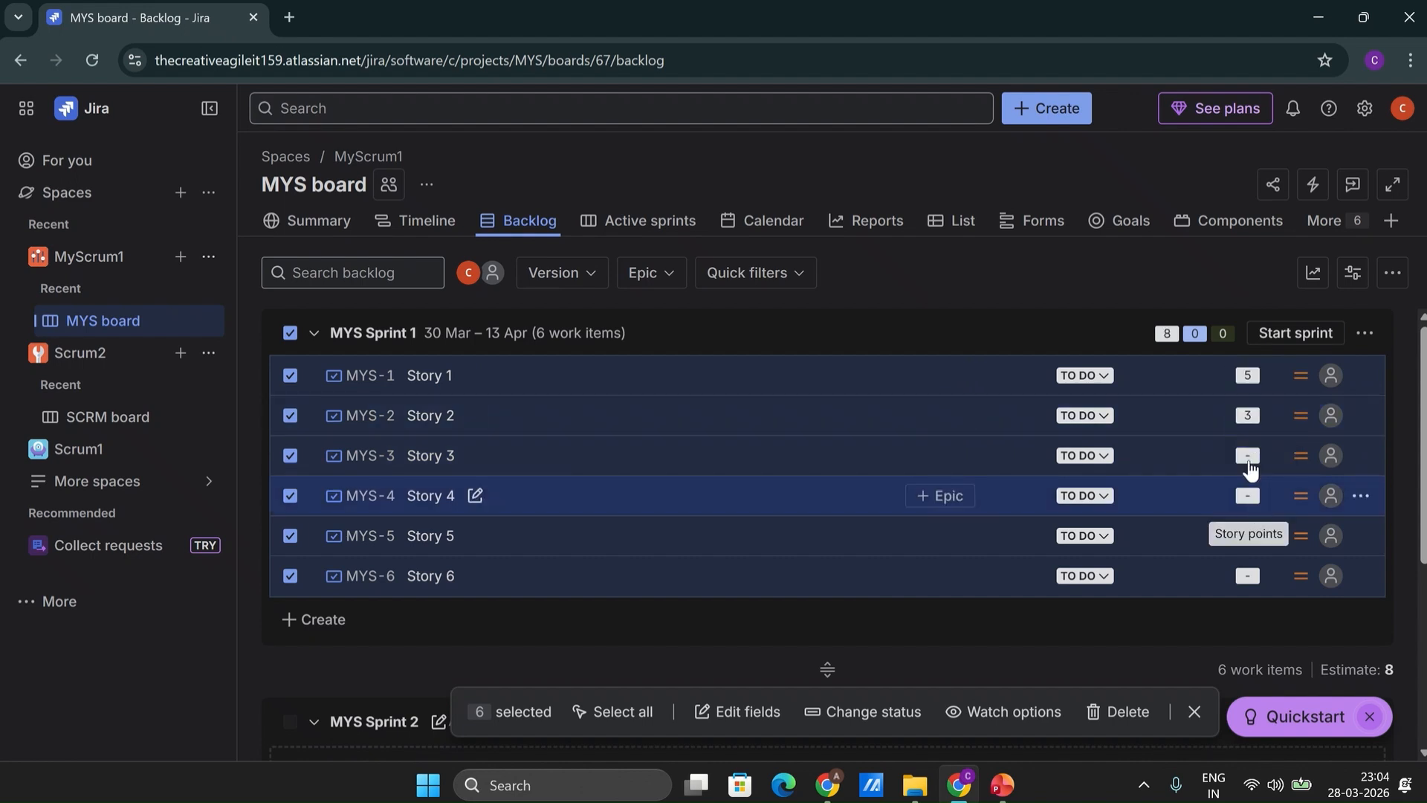
pyautogui.click(1248, 455)
pyautogui.write('8')
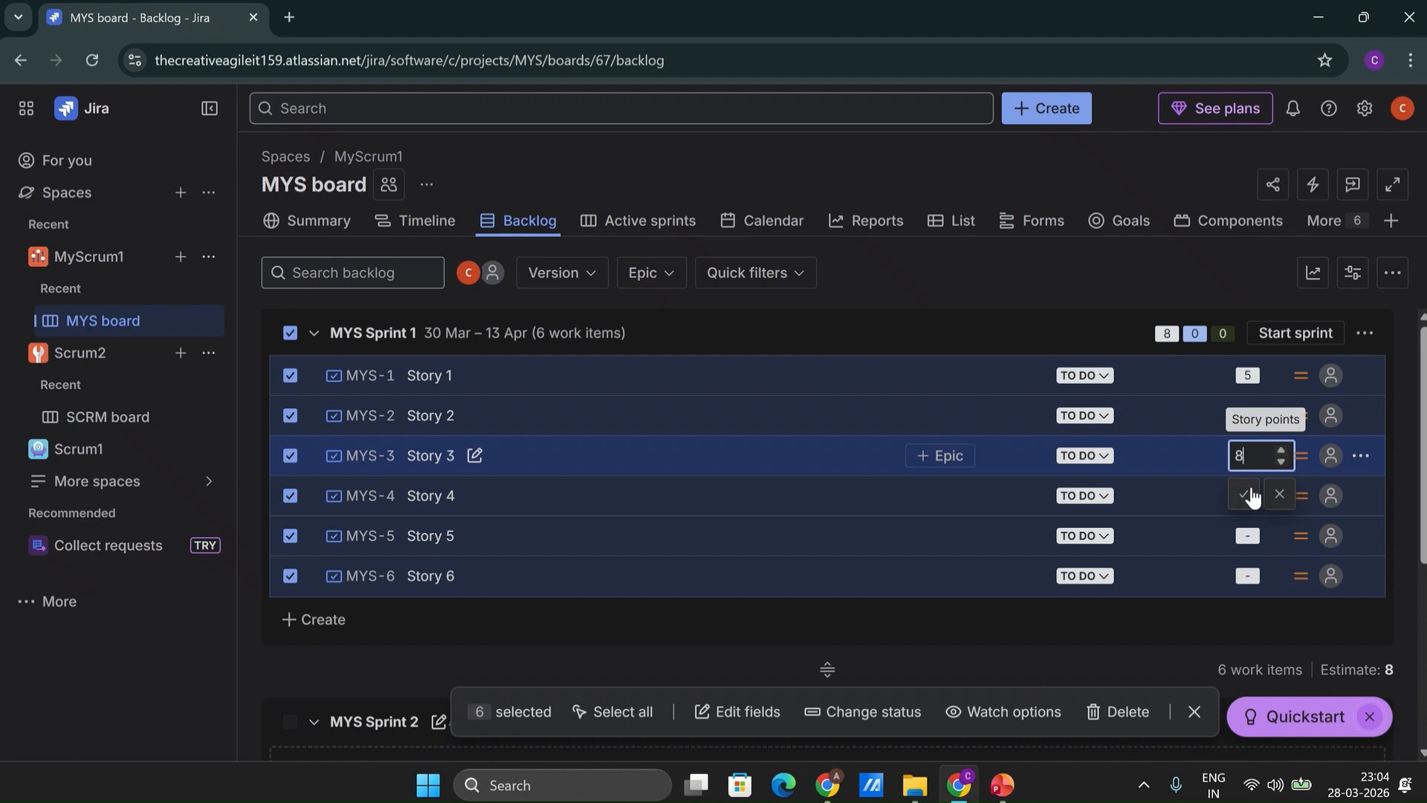
pyautogui.press('Return')
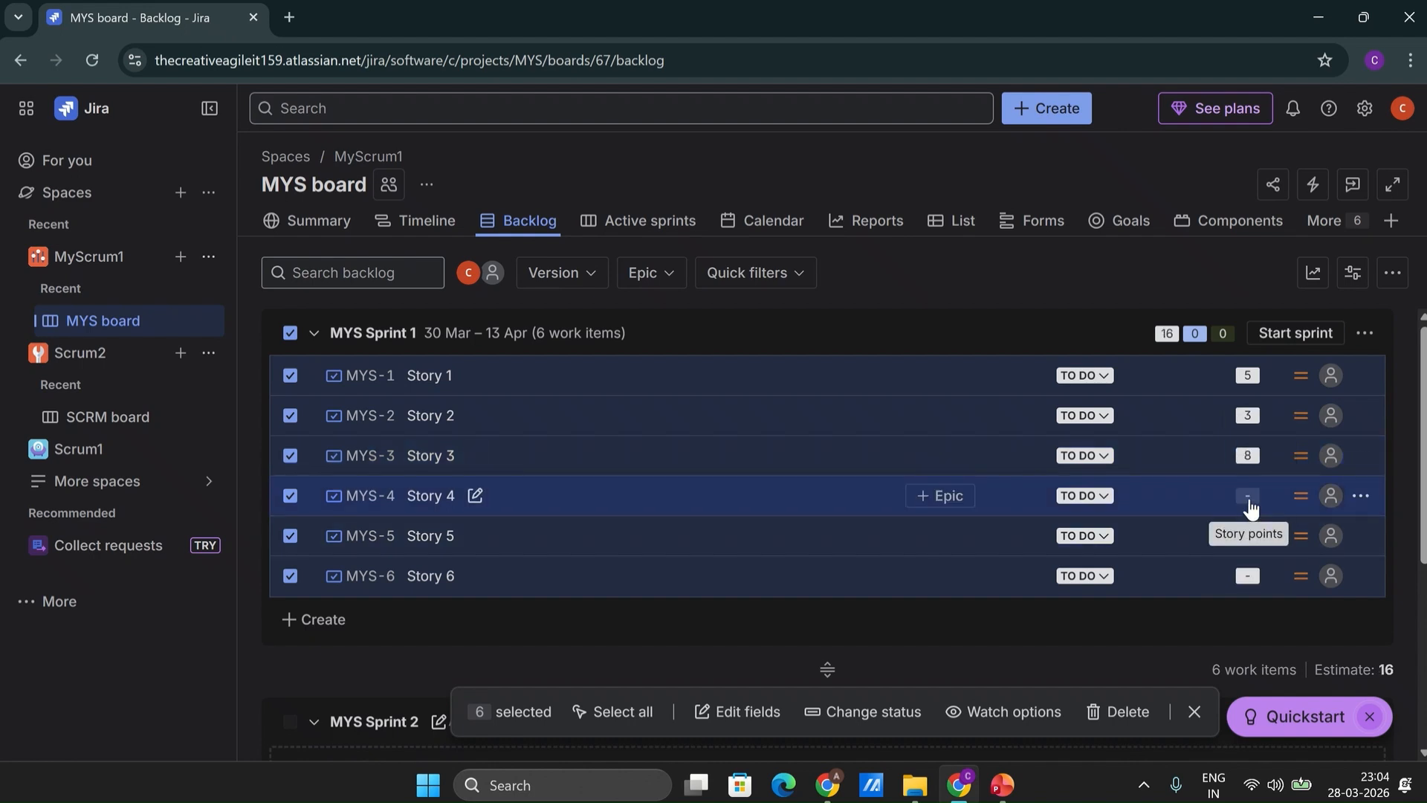
# Set the story points in MYS Sprint 1 to 5 for Story 4, 3 for Story 5 and 2 for Story 6
pyautogui.click(1249, 497)
pyautogui.write('5')
pyautogui.press('Return')
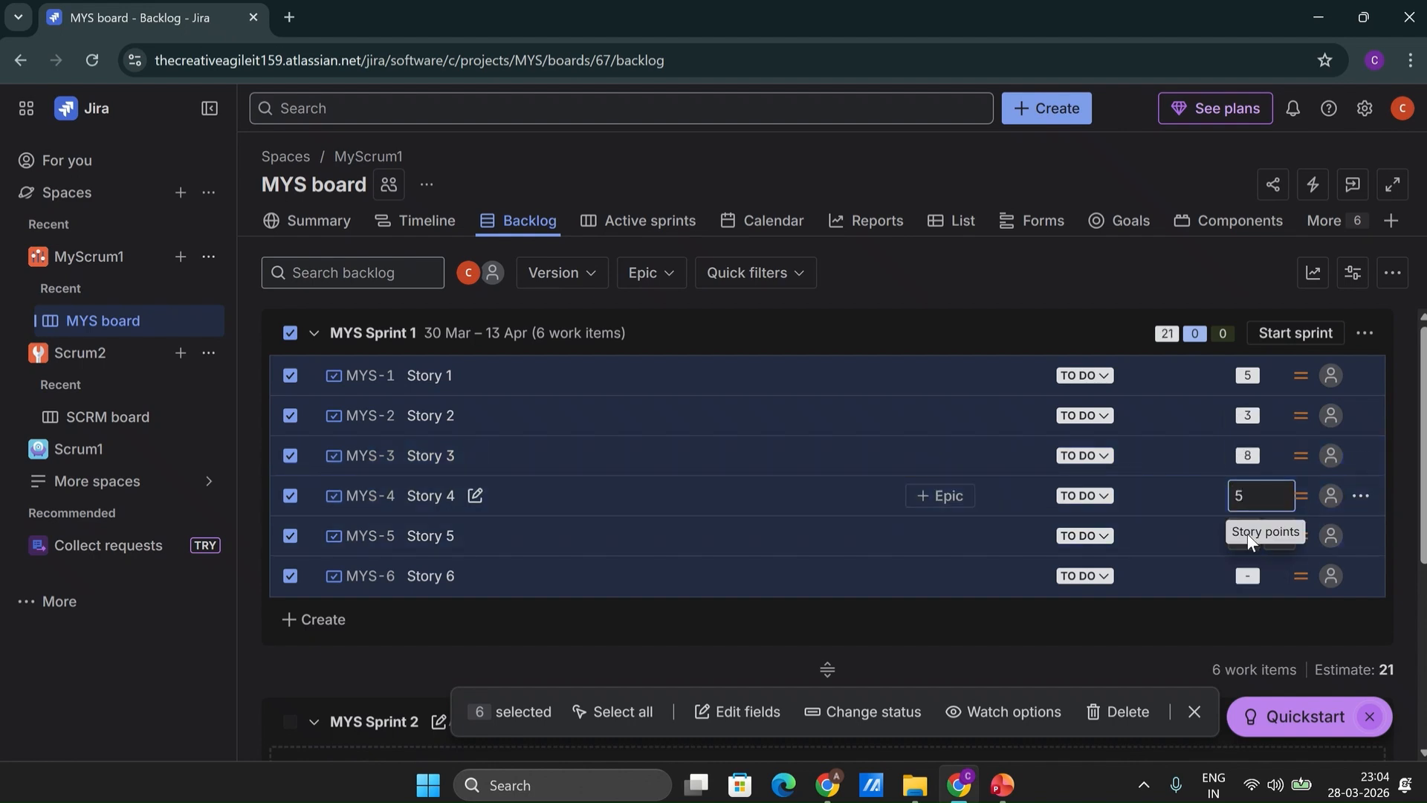
pyautogui.click(1248, 535)
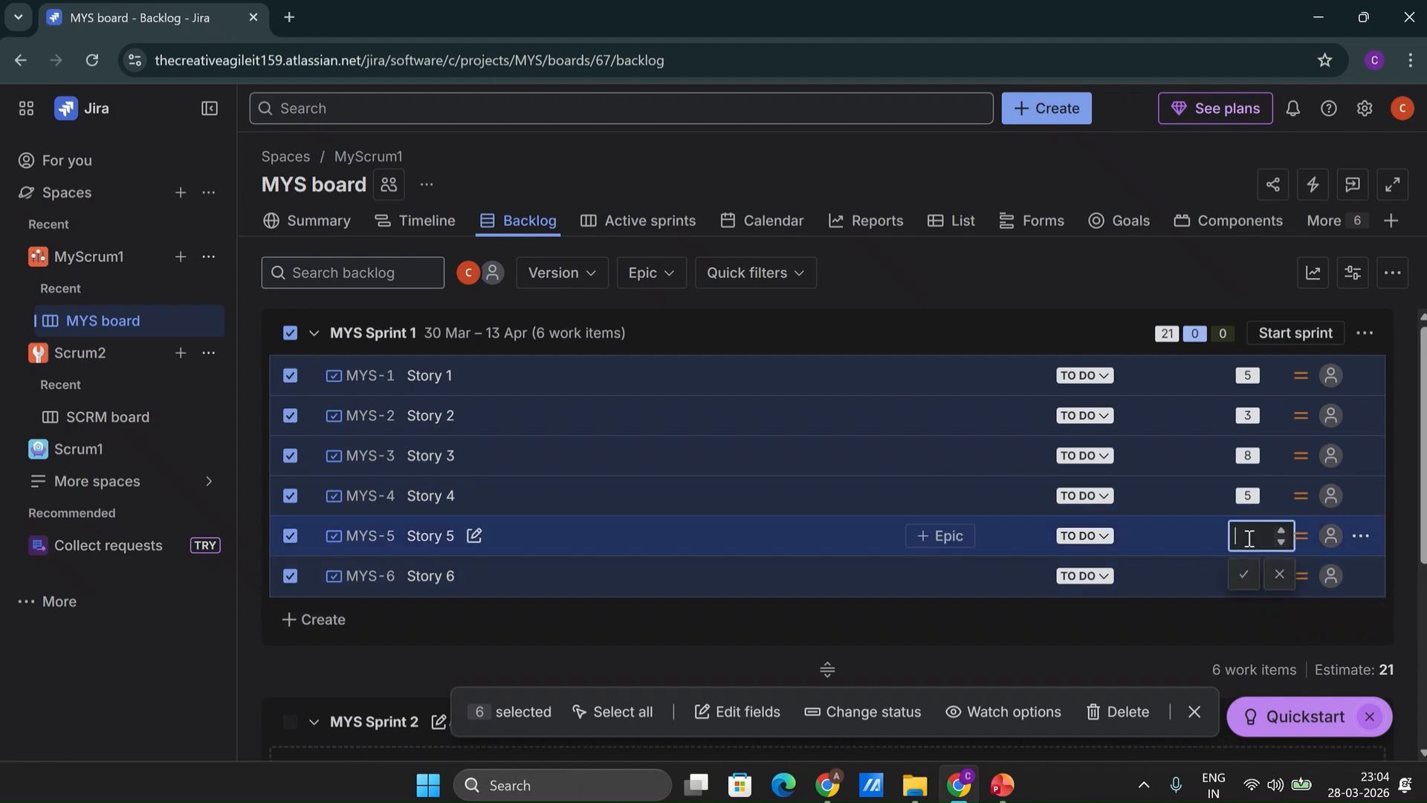
pyautogui.write('3')
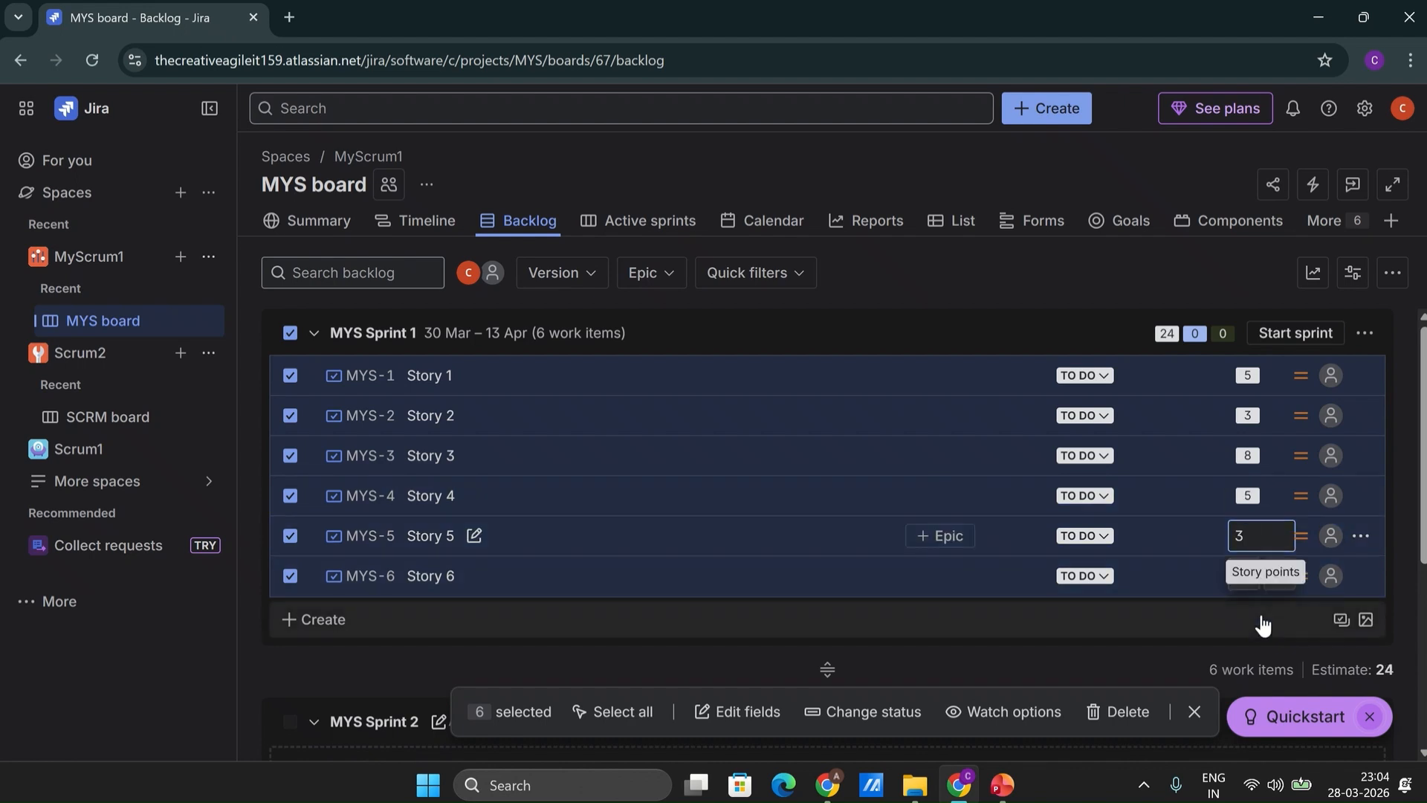
pyautogui.click(1243, 574)
pyautogui.click(1248, 576)
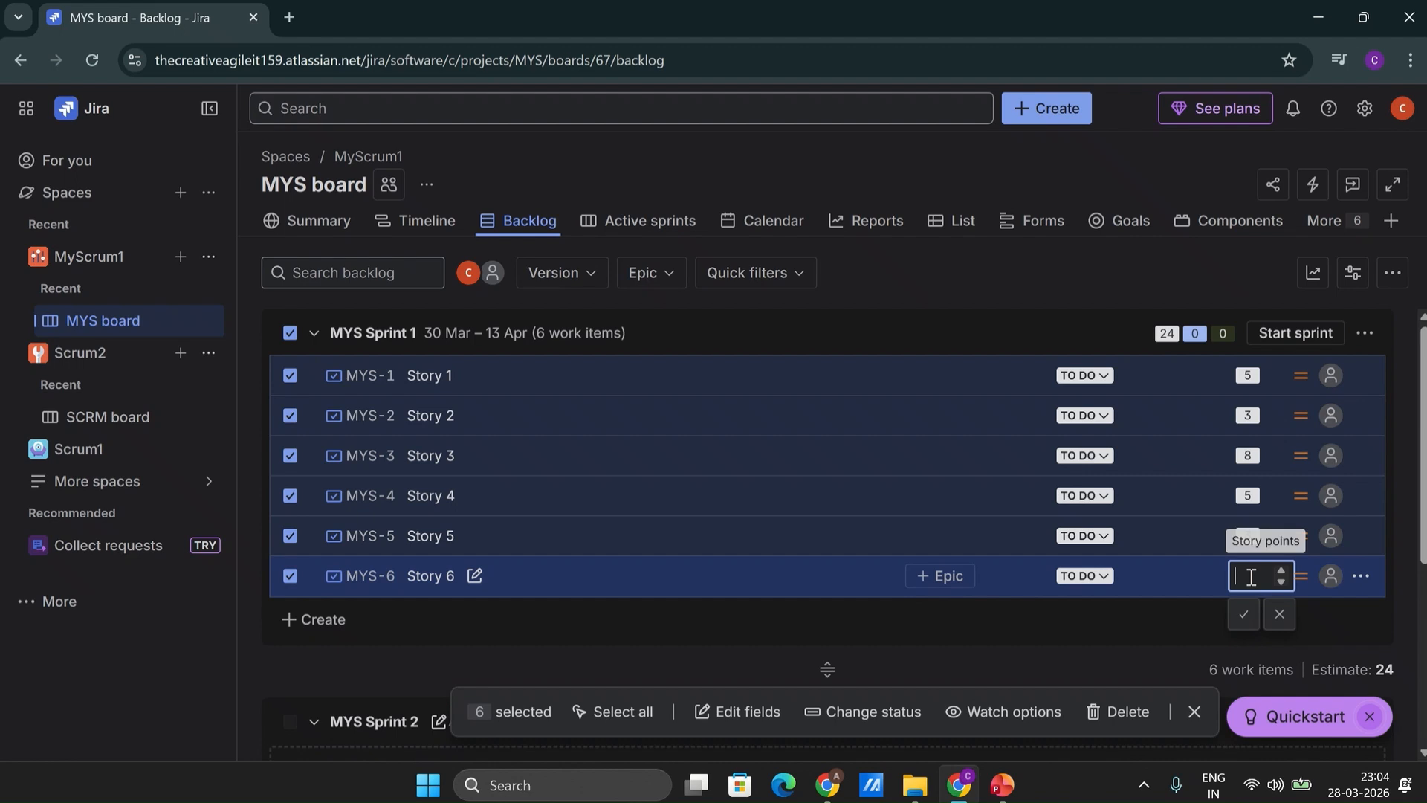
pyautogui.write('2')
pyautogui.click(1246, 616)
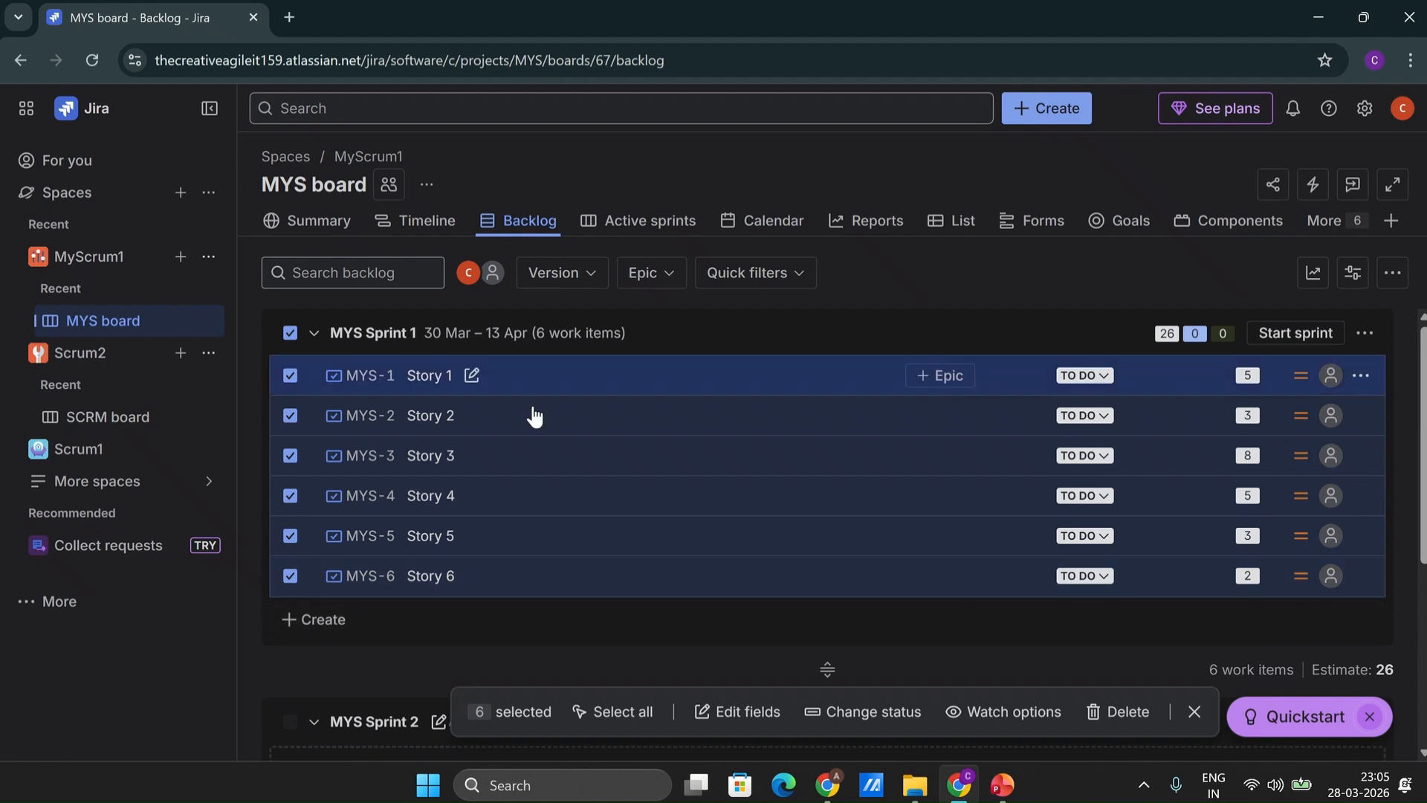
# Assign Story 1, Story 2 and Story 3 to the team members with the avatars BS, A and J respectively
pyautogui.click(1331, 377)
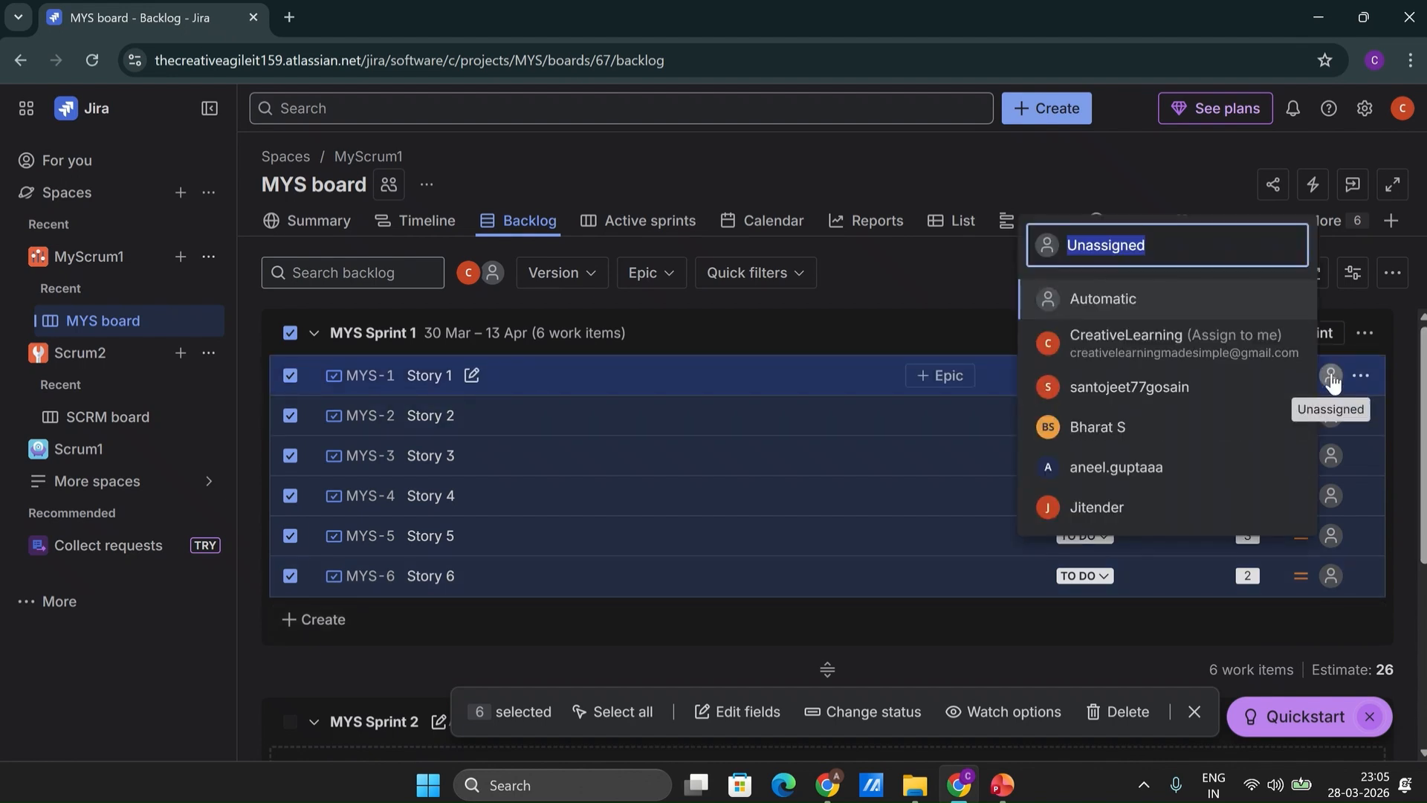
pyautogui.click(1078, 424)
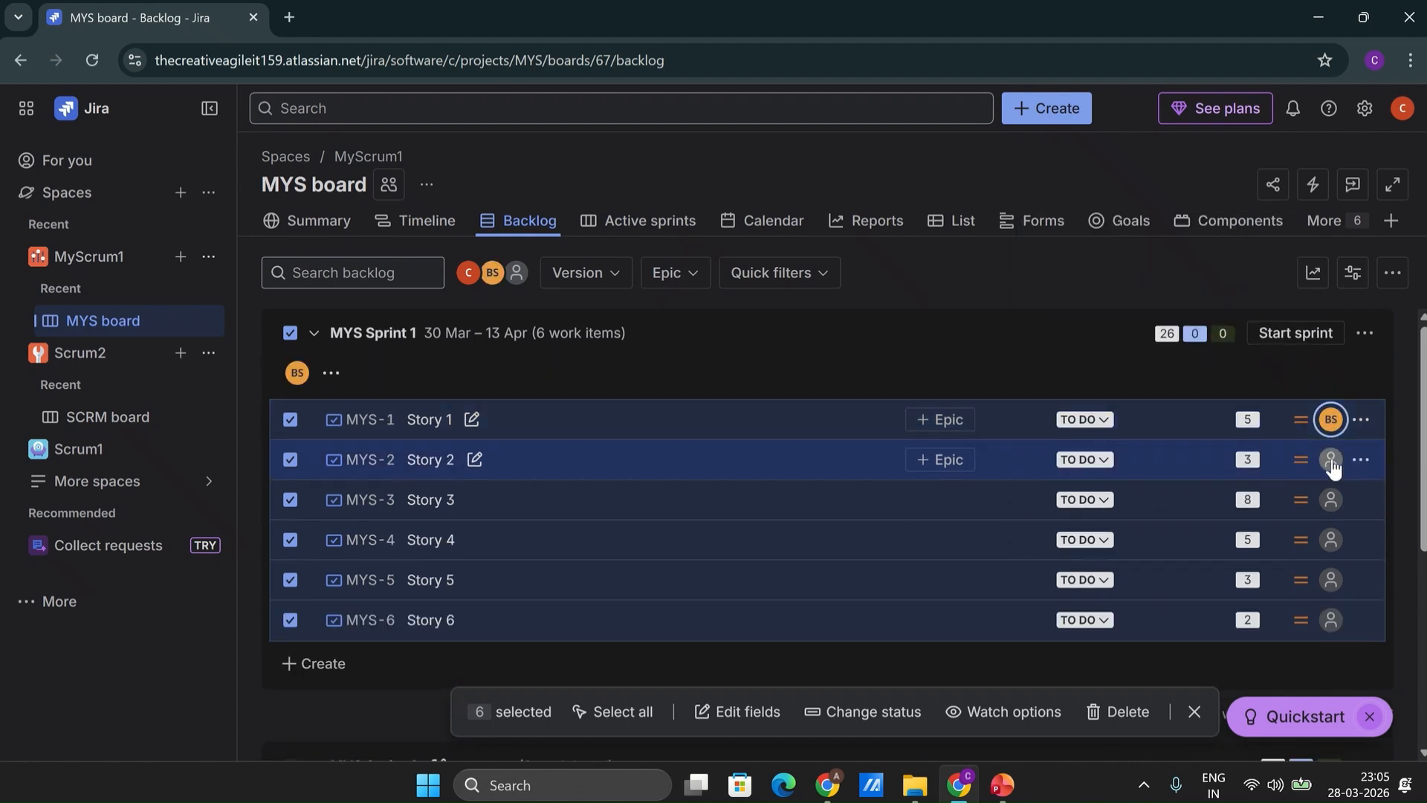
pyautogui.click(1331, 459)
pyautogui.click(1129, 554)
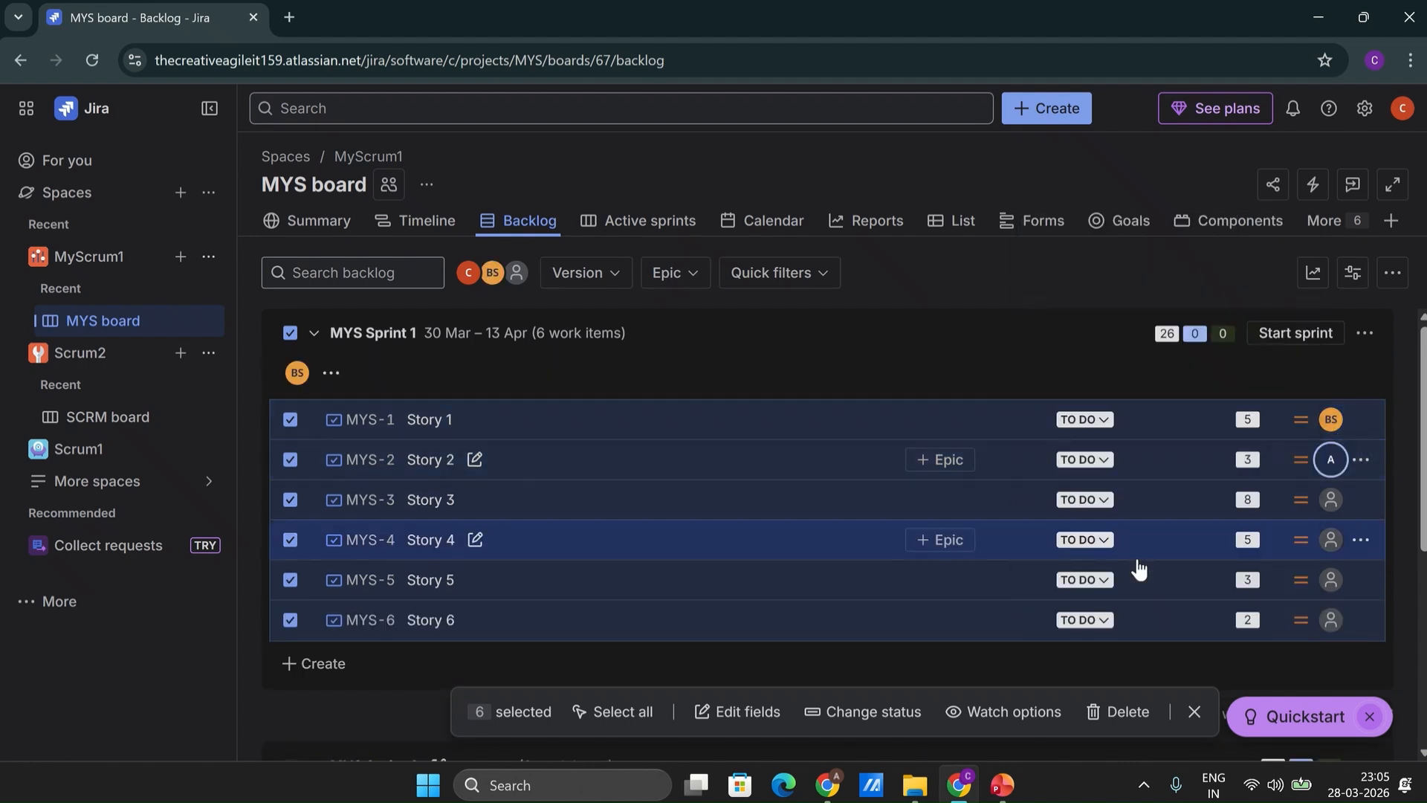
pyautogui.click(1330, 499)
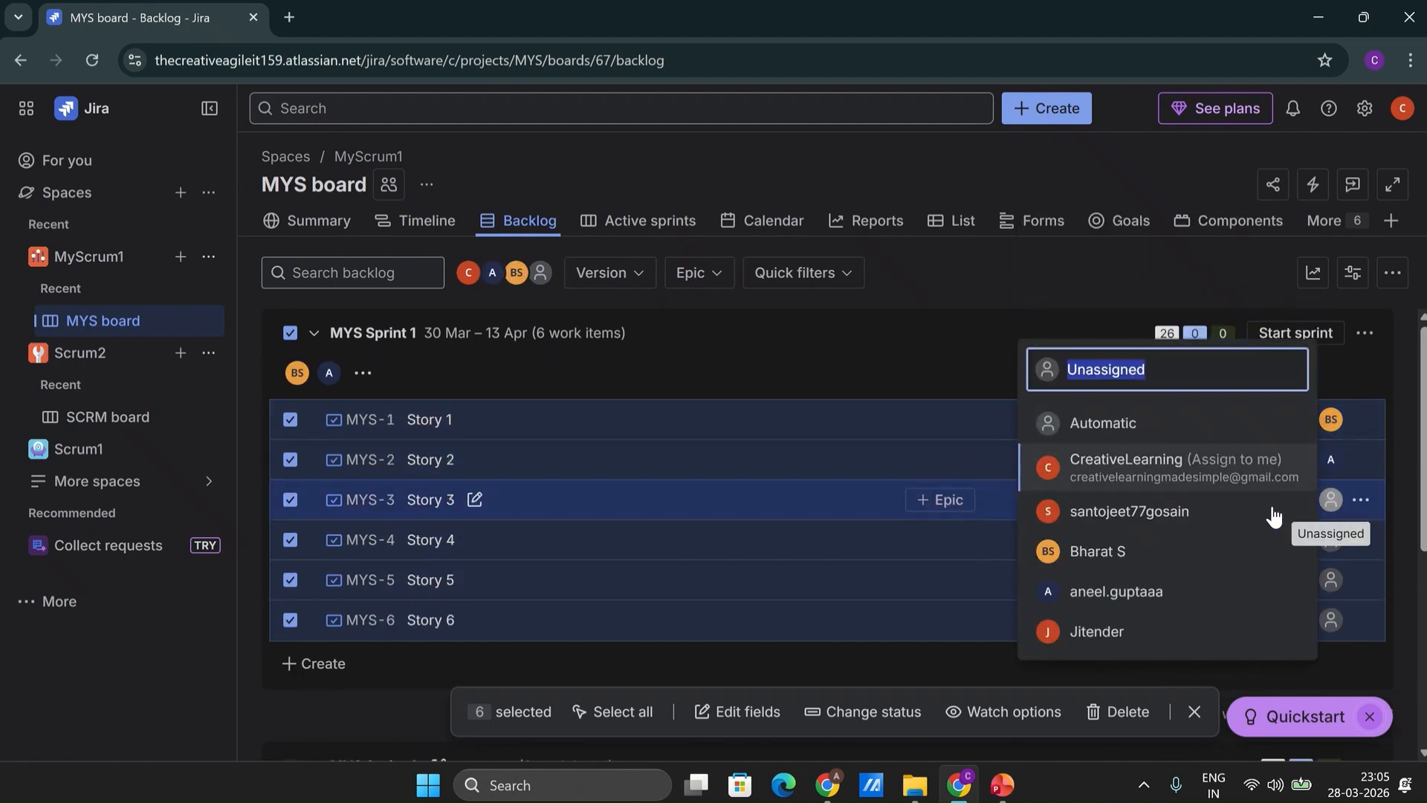
pyautogui.click(1115, 631)
# Assign Story 4 to the member with avatar S, Story 5 to the member with avatar BS, and Story 6 to your own account
pyautogui.click(1332, 548)
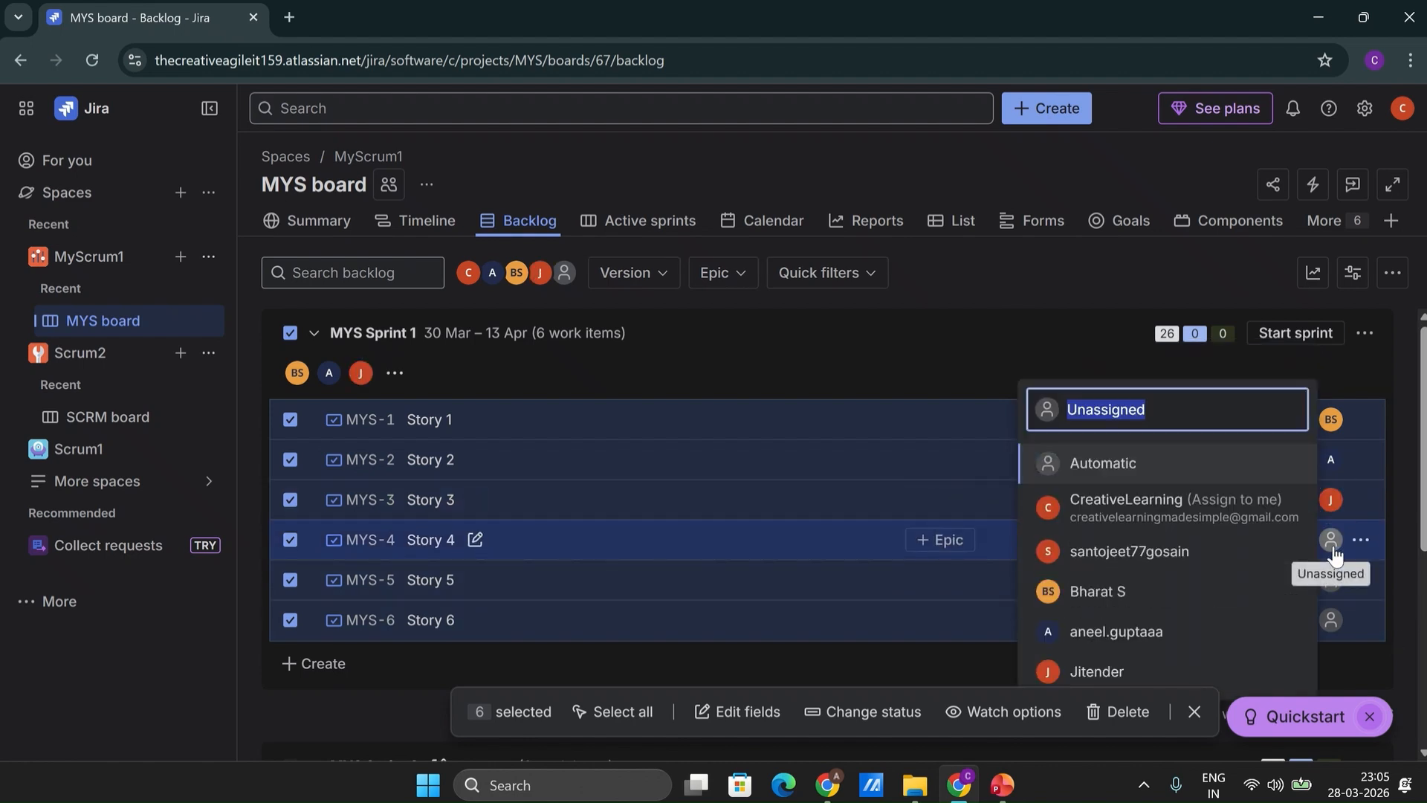
pyautogui.click(1107, 554)
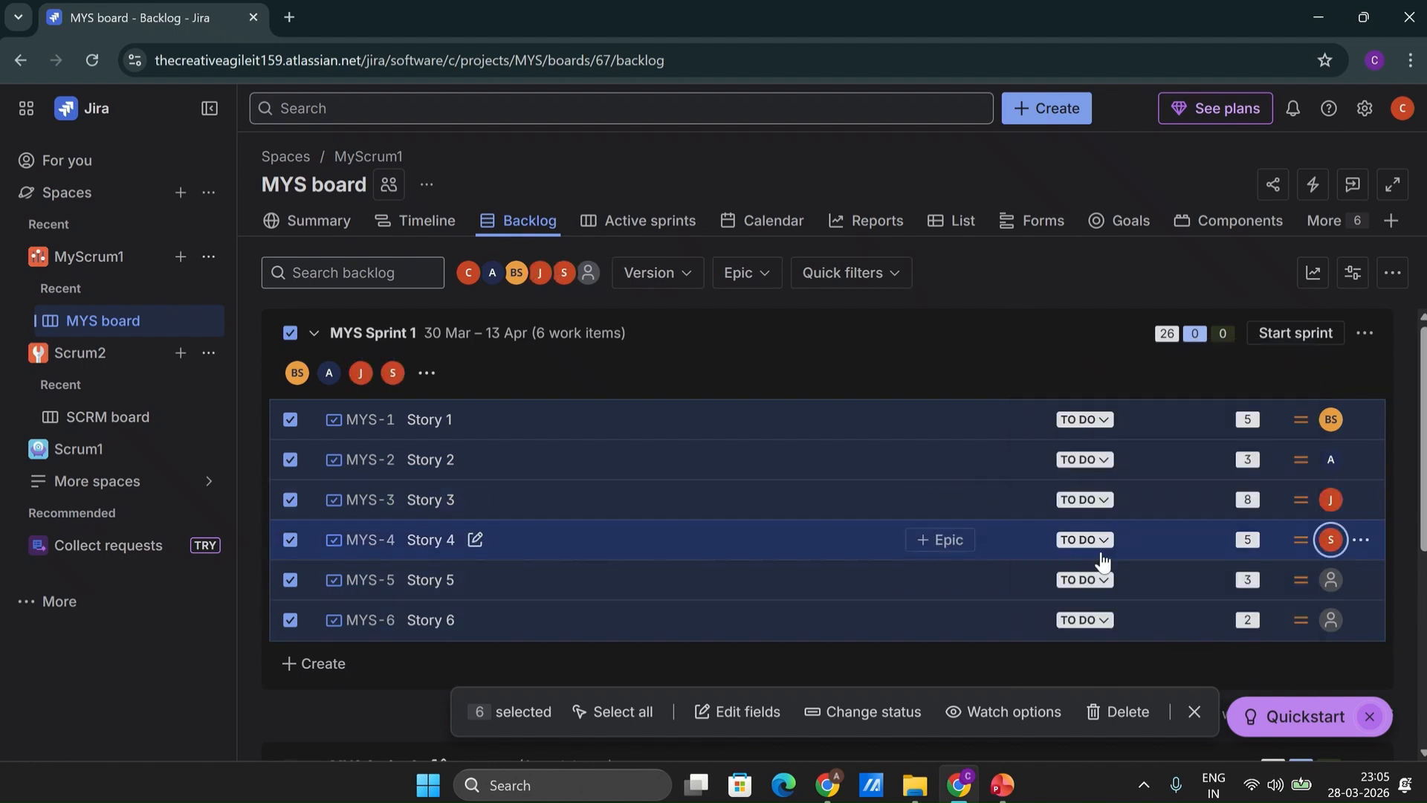
pyautogui.click(1331, 580)
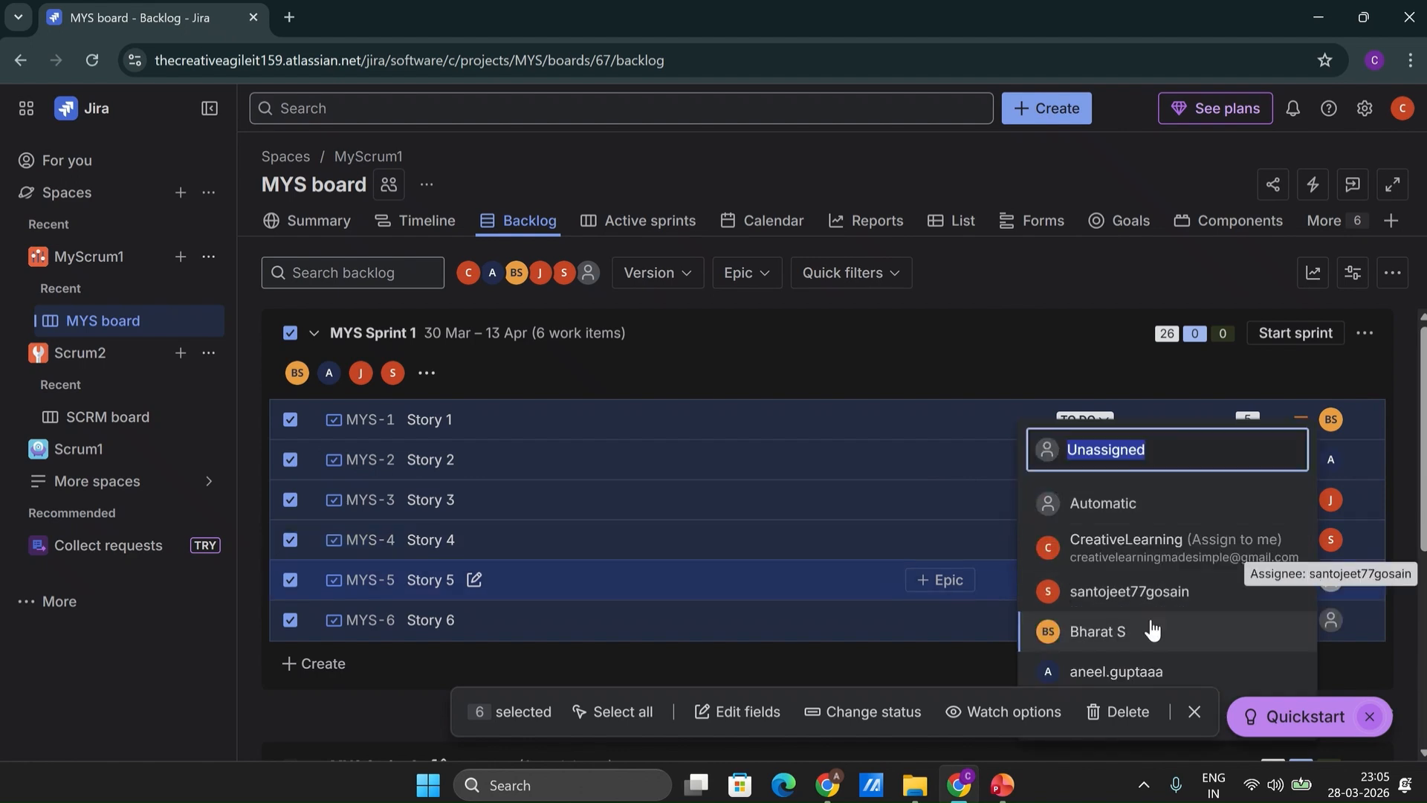
pyautogui.click(1115, 631)
pyautogui.click(1332, 621)
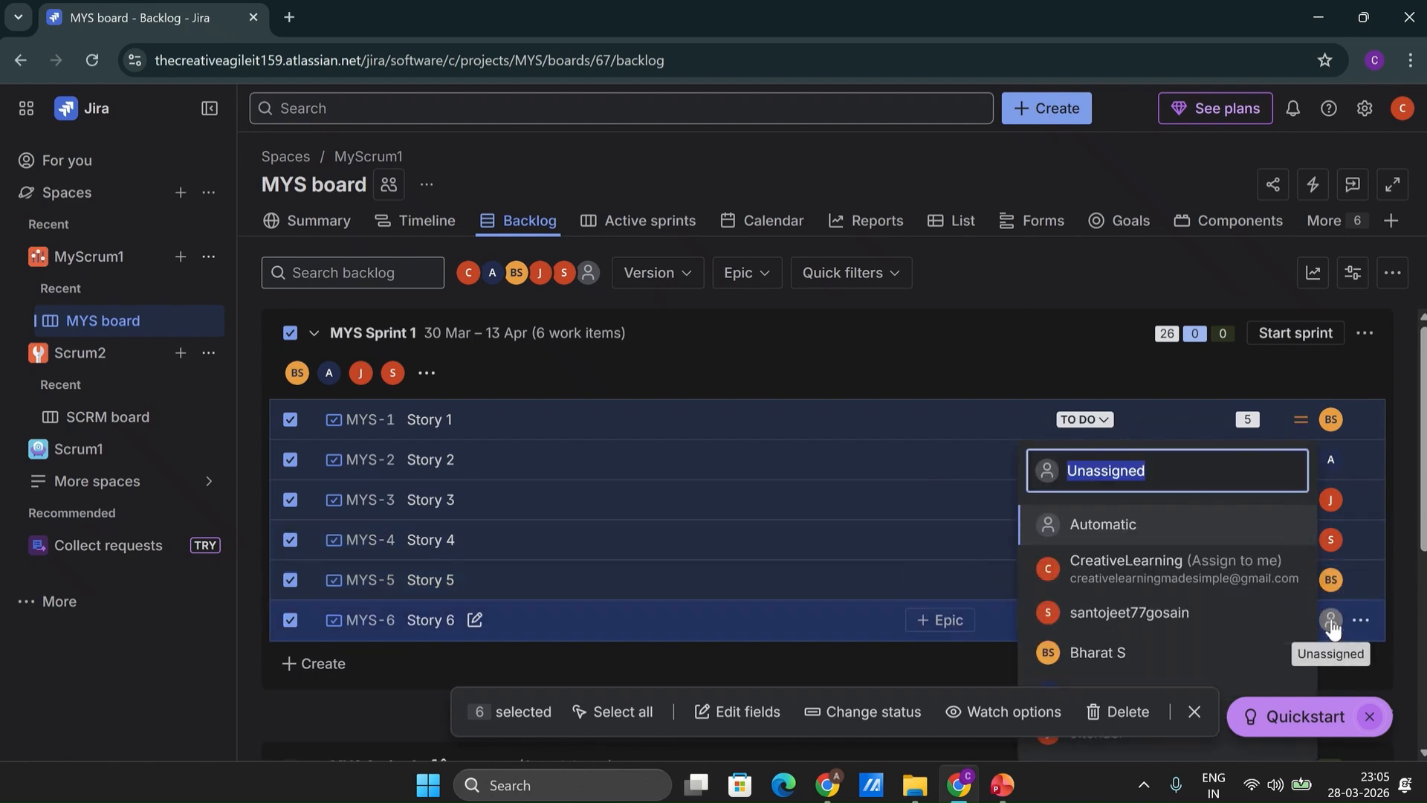
pyautogui.click(1198, 574)
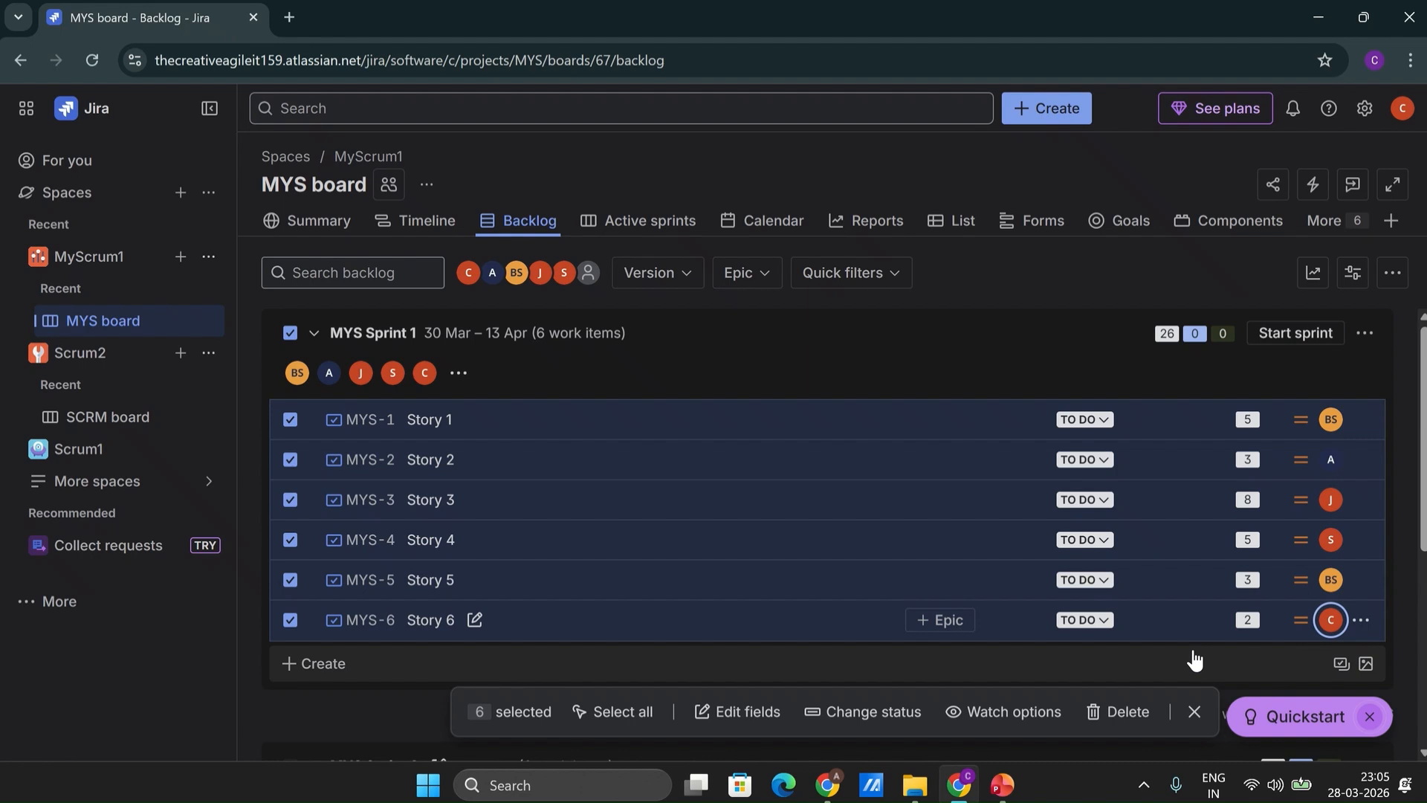
# Review the workload by assignee for MYS Sprint 1, checking each member's work items and story points, and close the overview
pyautogui.click(459, 374)
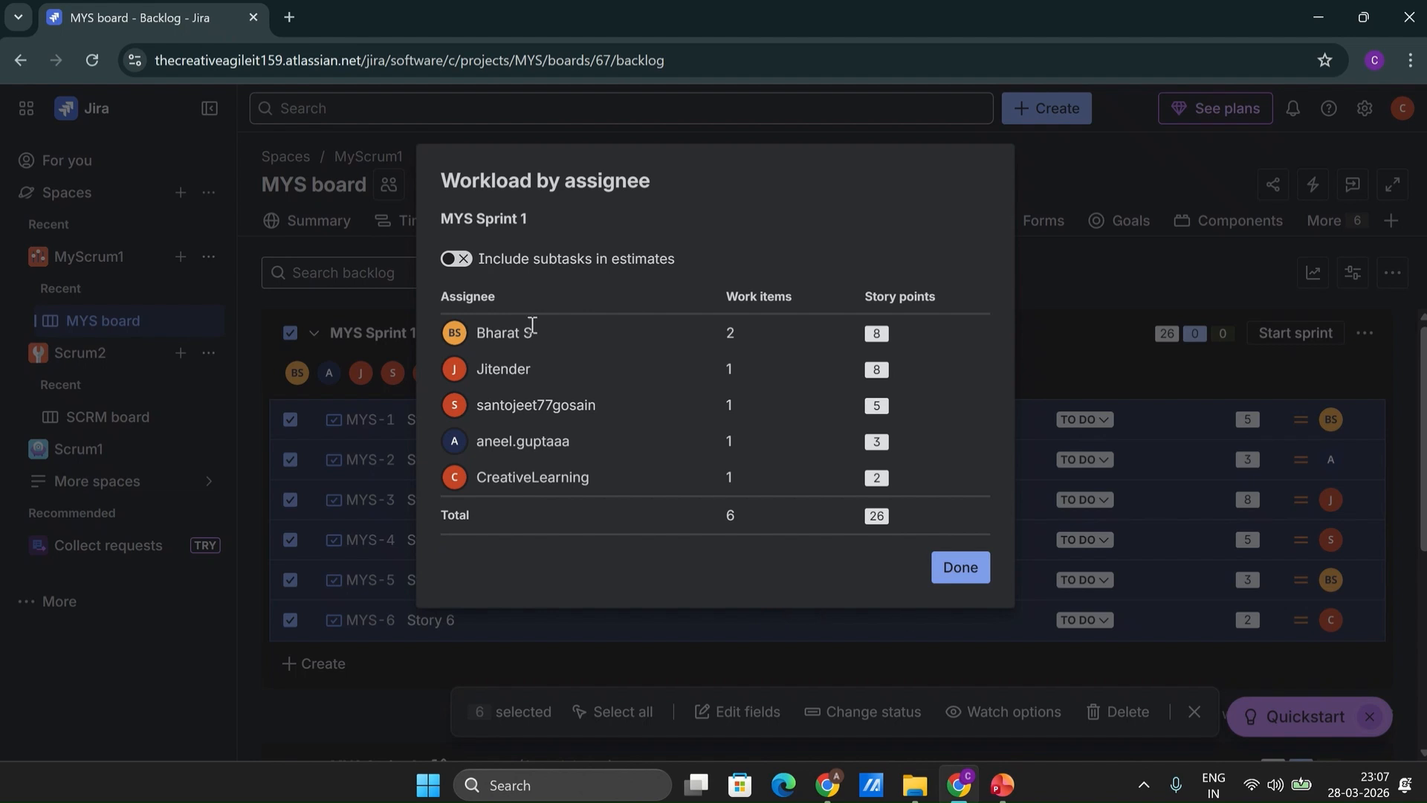
pyautogui.click(966, 568)
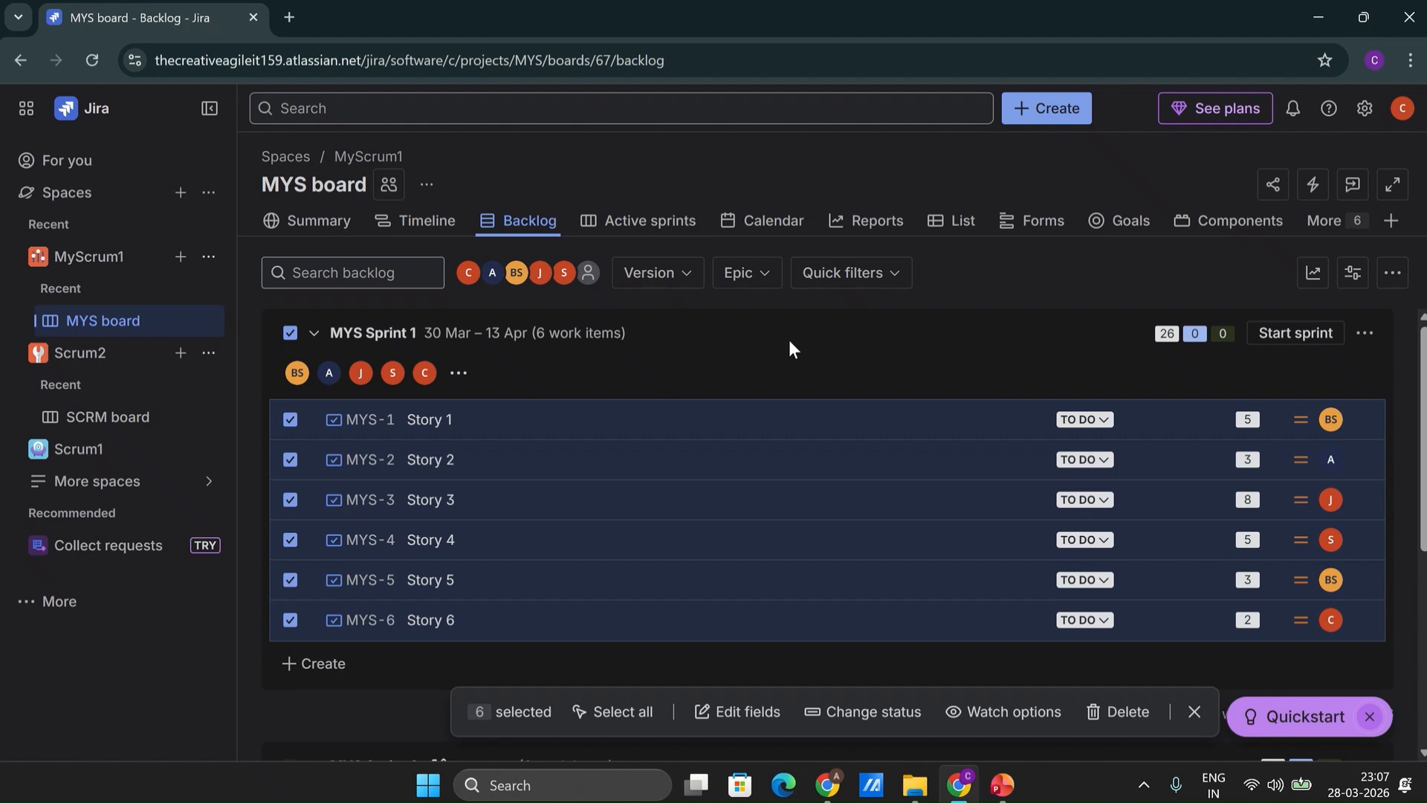
pyautogui.click(459, 373)
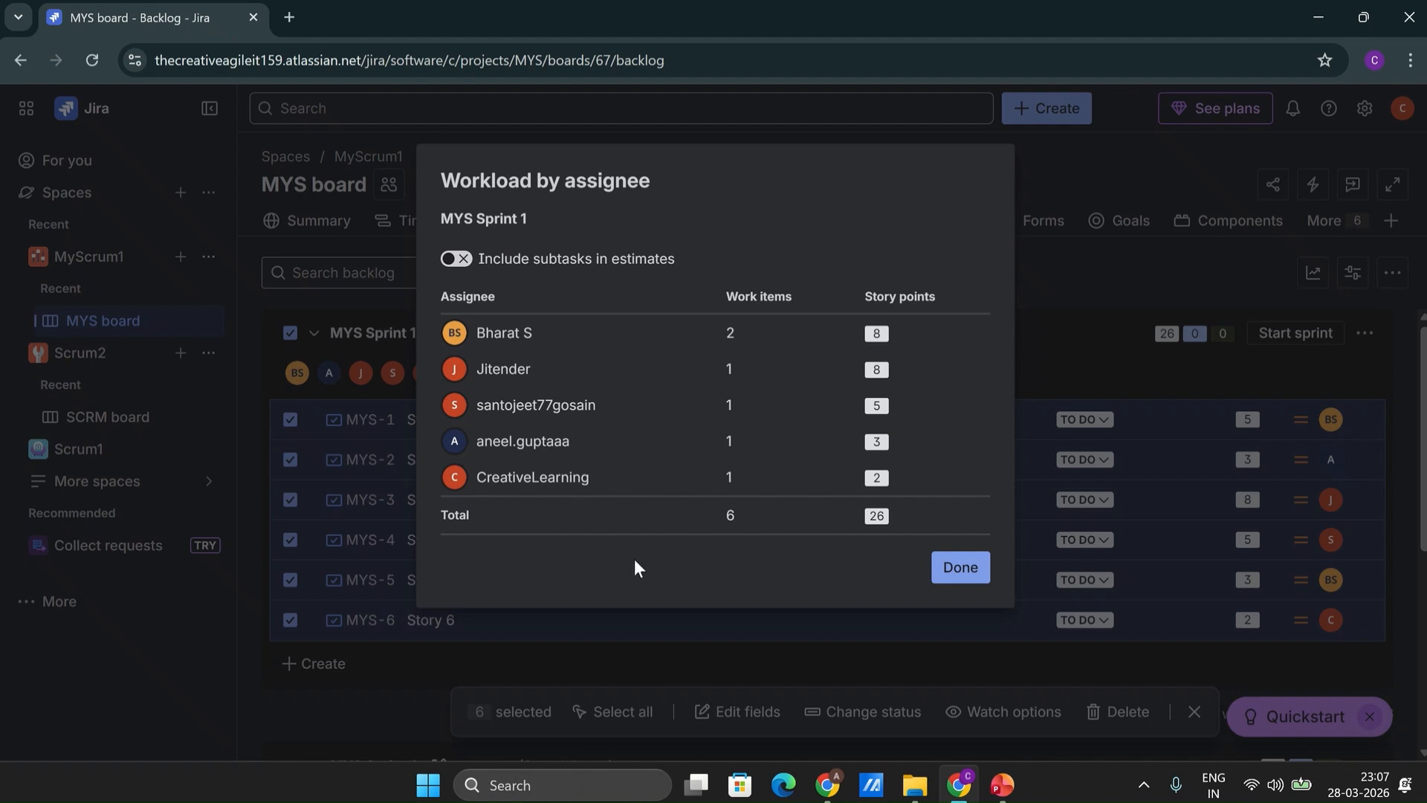
pyautogui.click(960, 569)
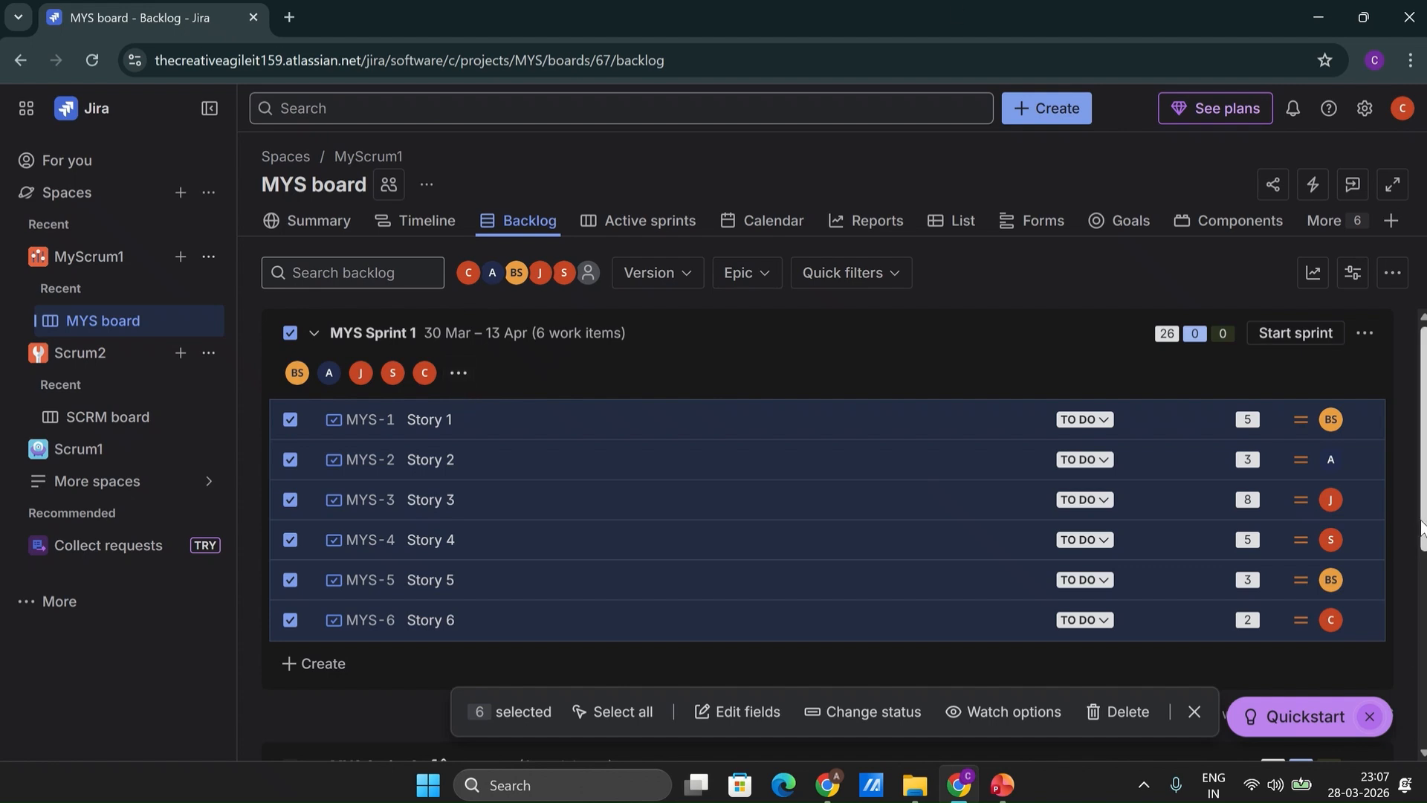
# Add a new work item named Story 7 to MYS Sprint 1, below Story 6
pyautogui.moveTo(1421, 525); pyautogui.dragTo(1422, 559)
pyautogui.click(357, 610)
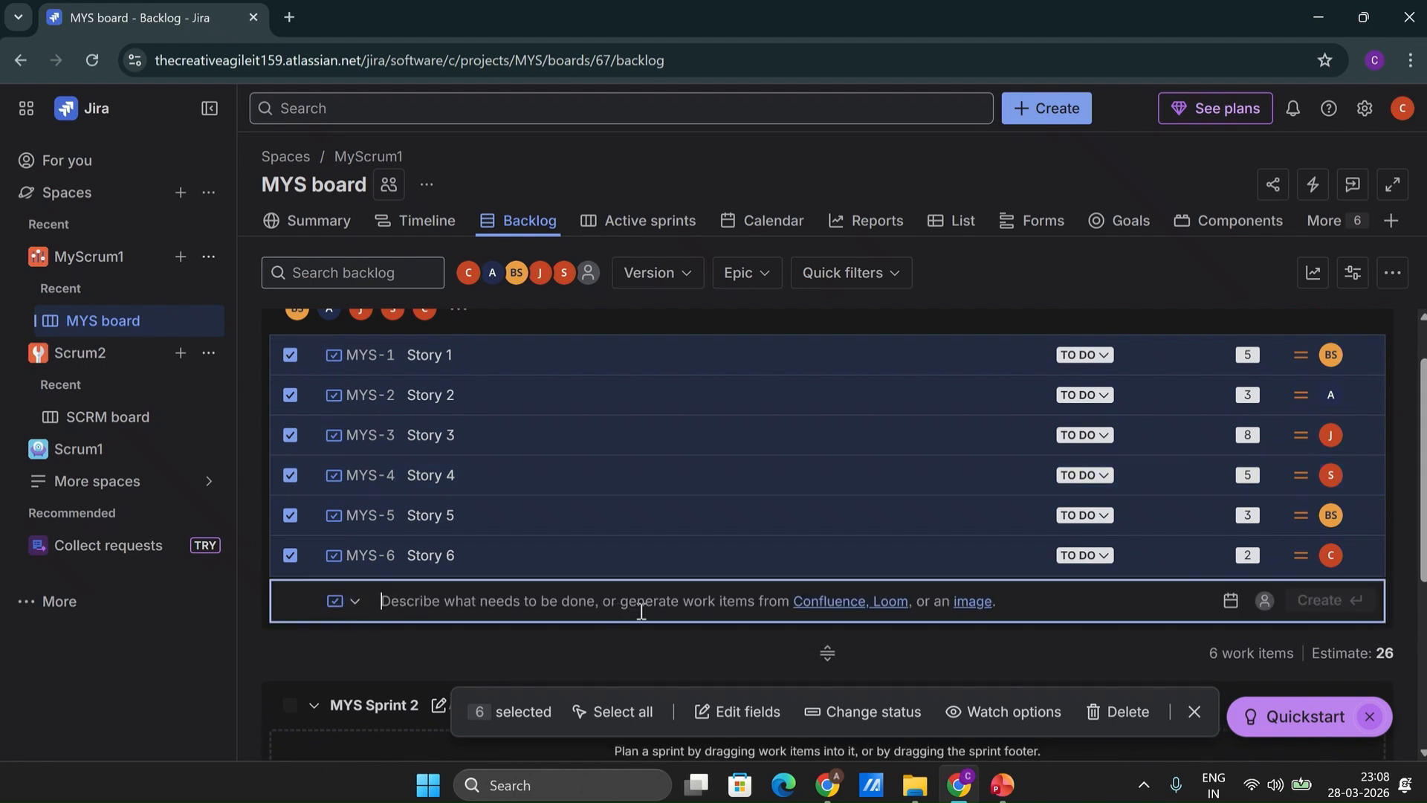
pyautogui.write('Story 7')
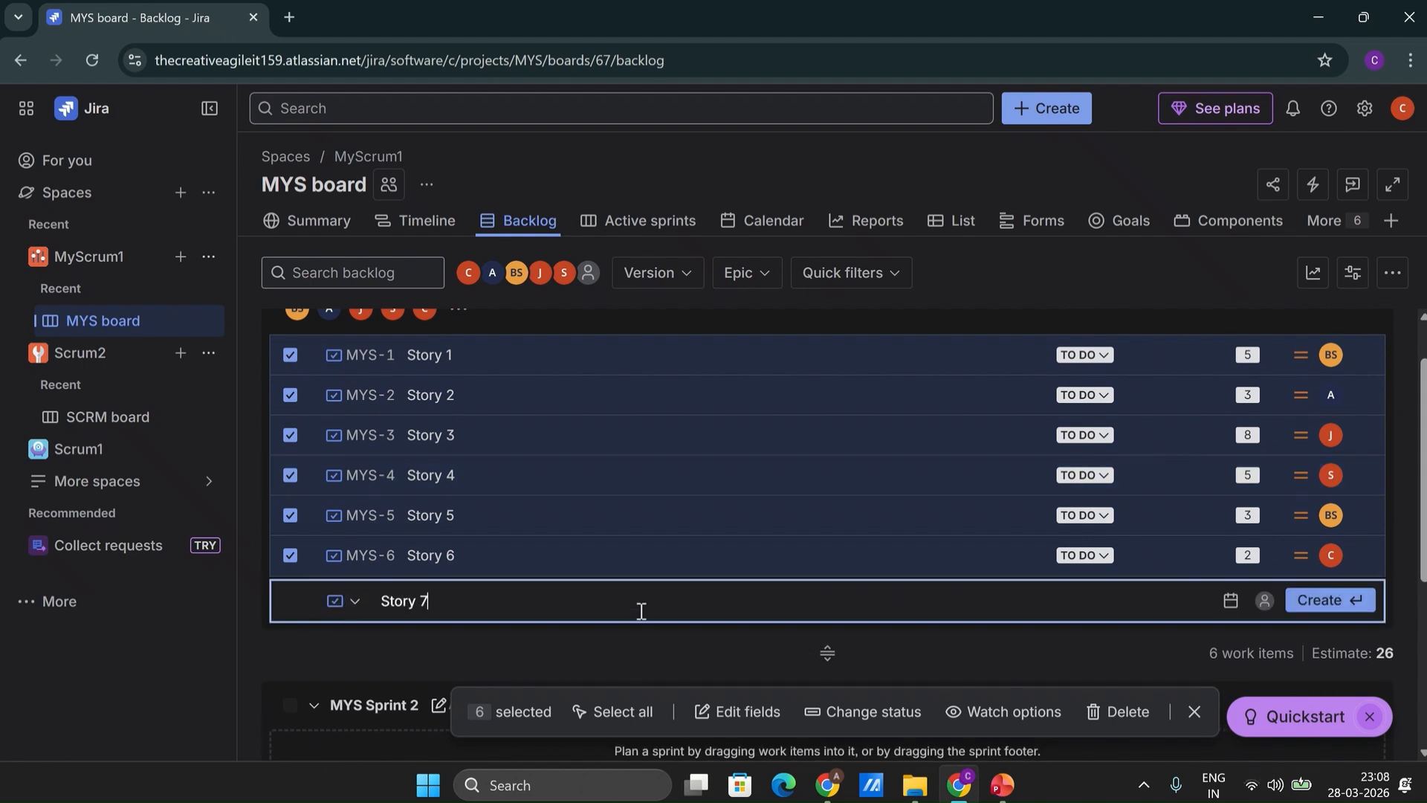
pyautogui.press('Return')
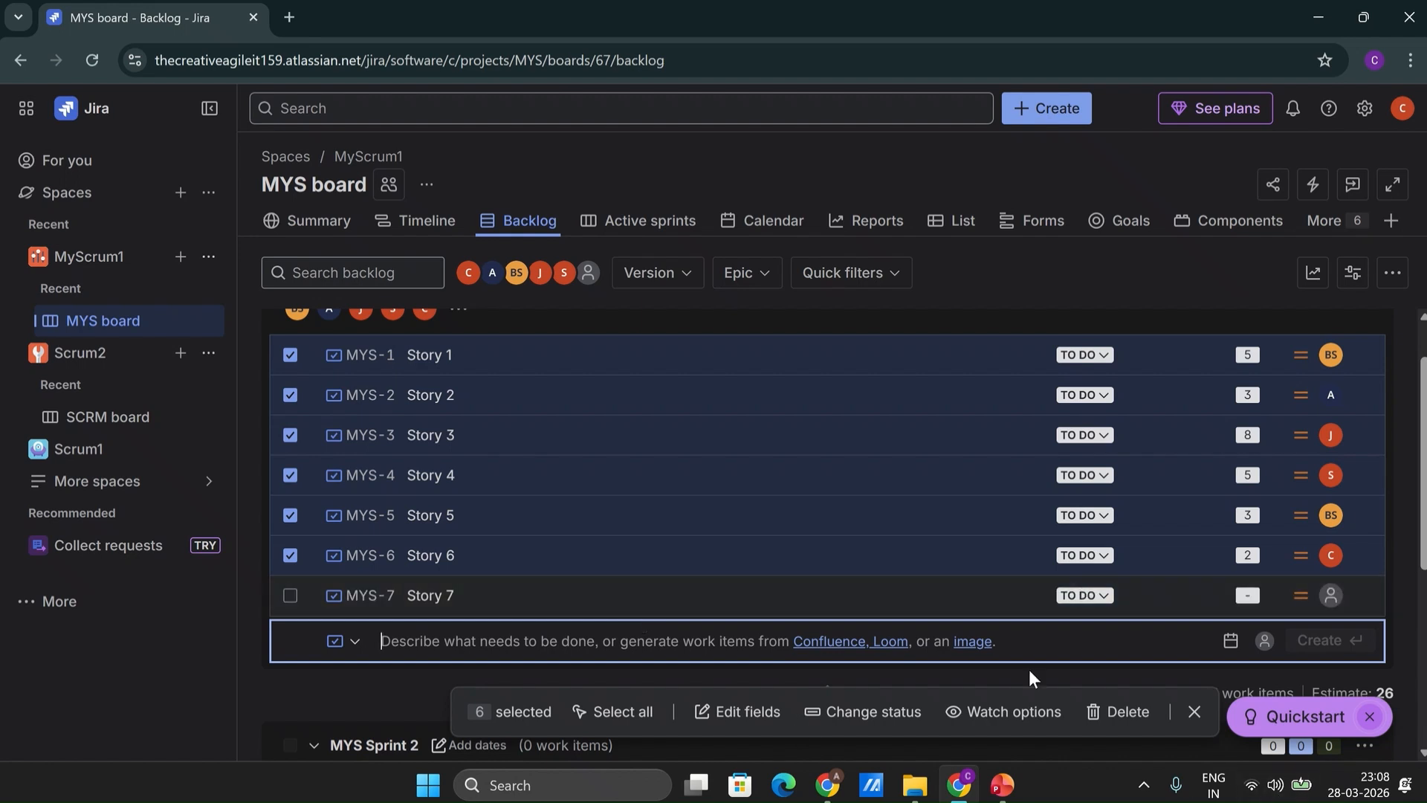
# Set Story 7's story points to 8 and assign it to the team member with avatar A
pyautogui.click(1248, 595)
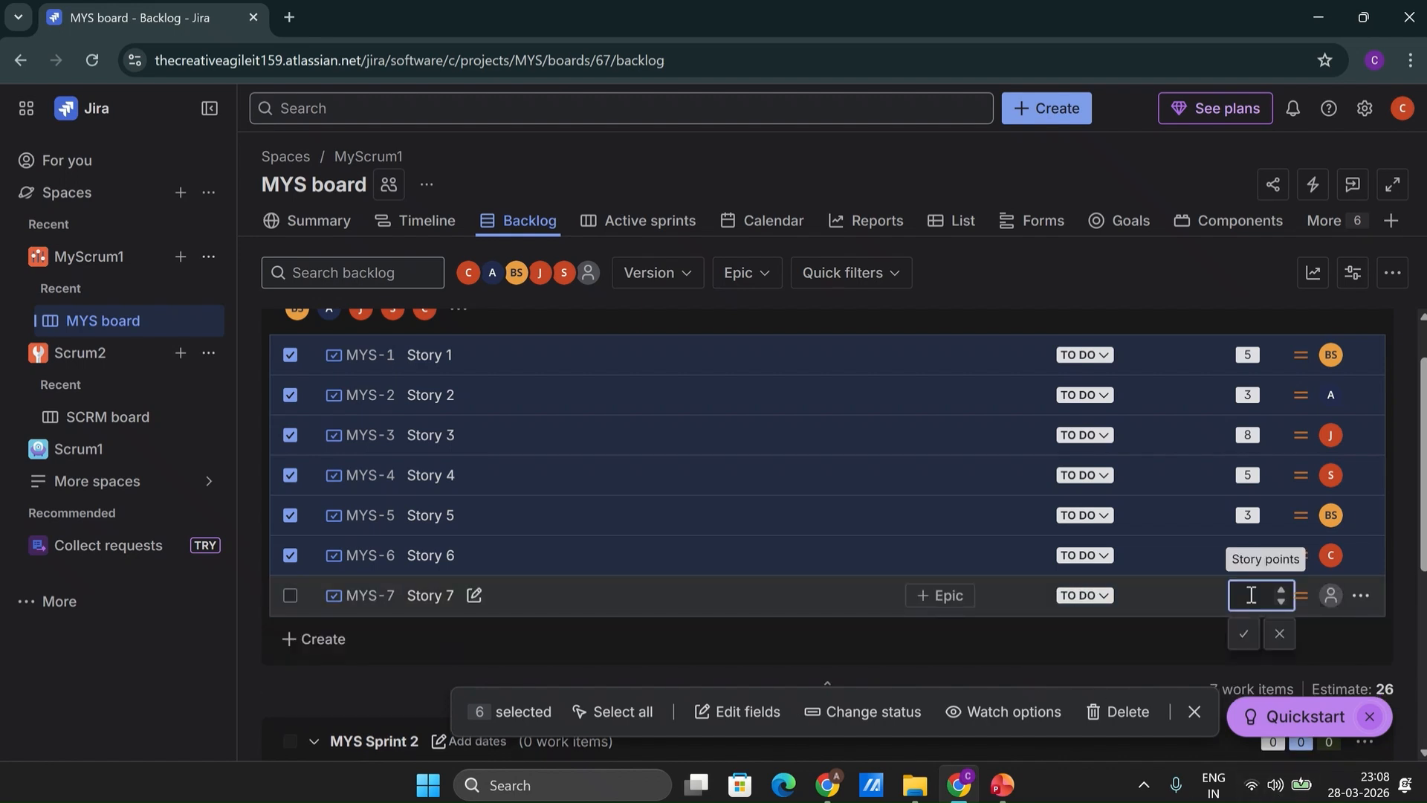
pyautogui.write('8')
pyautogui.click(1246, 638)
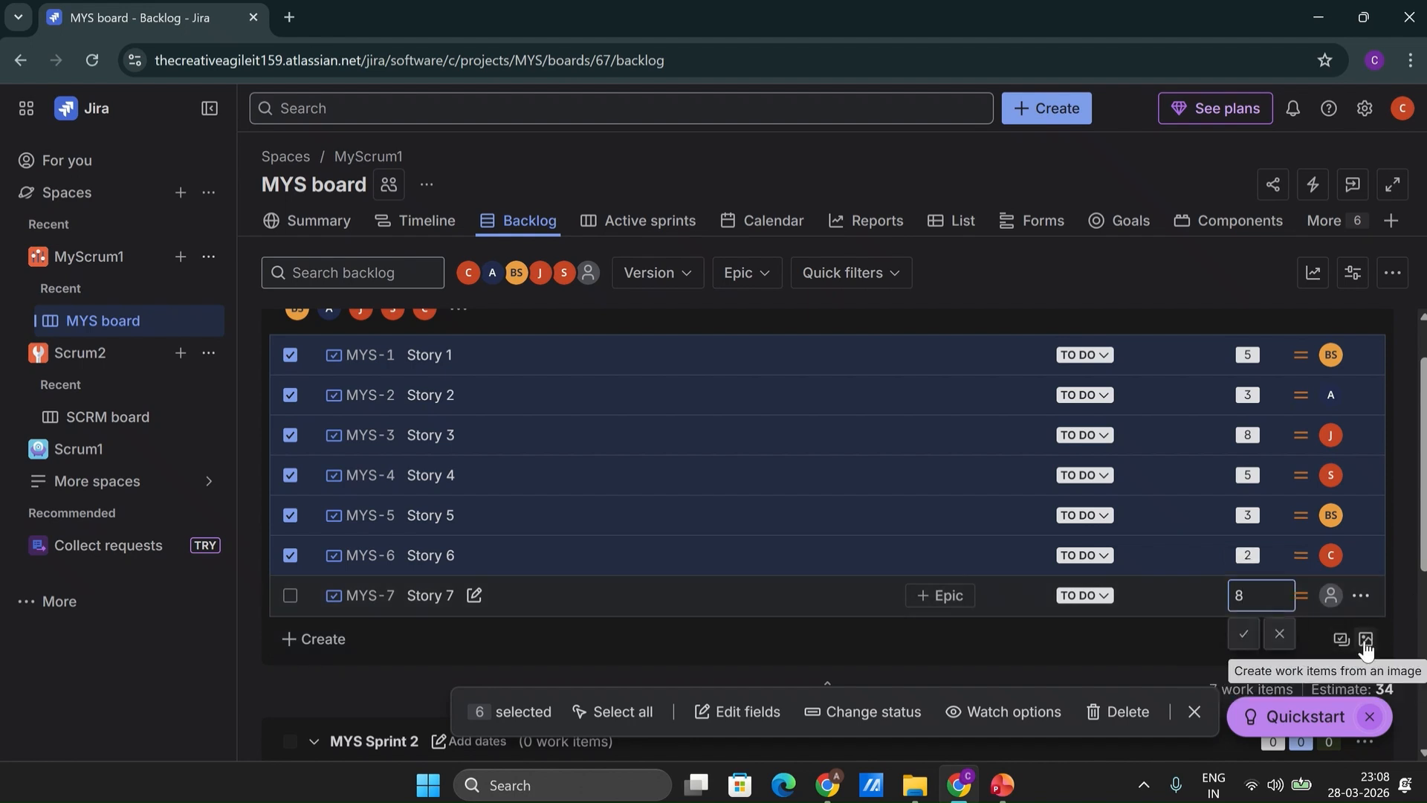
pyautogui.click(1330, 596)
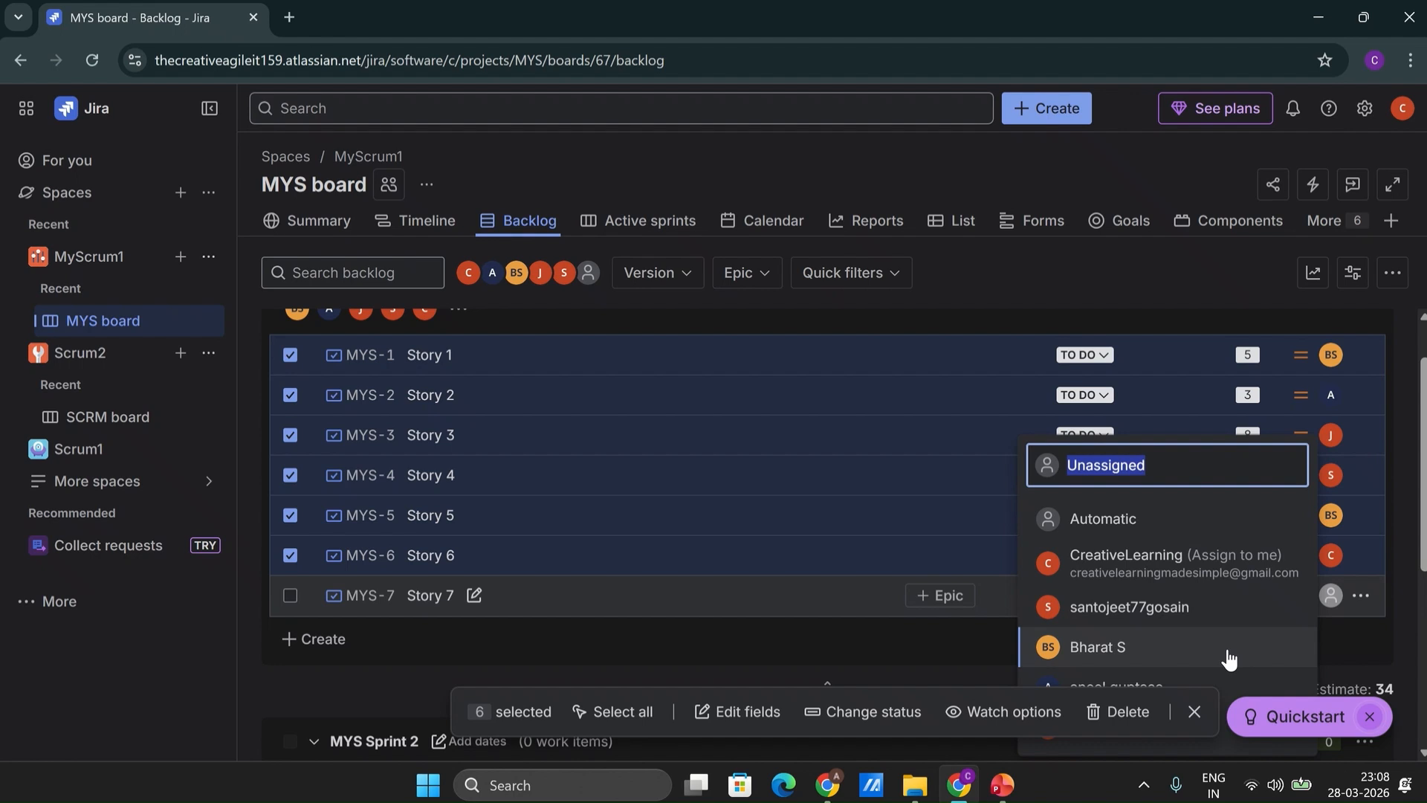
pyautogui.click(1141, 688)
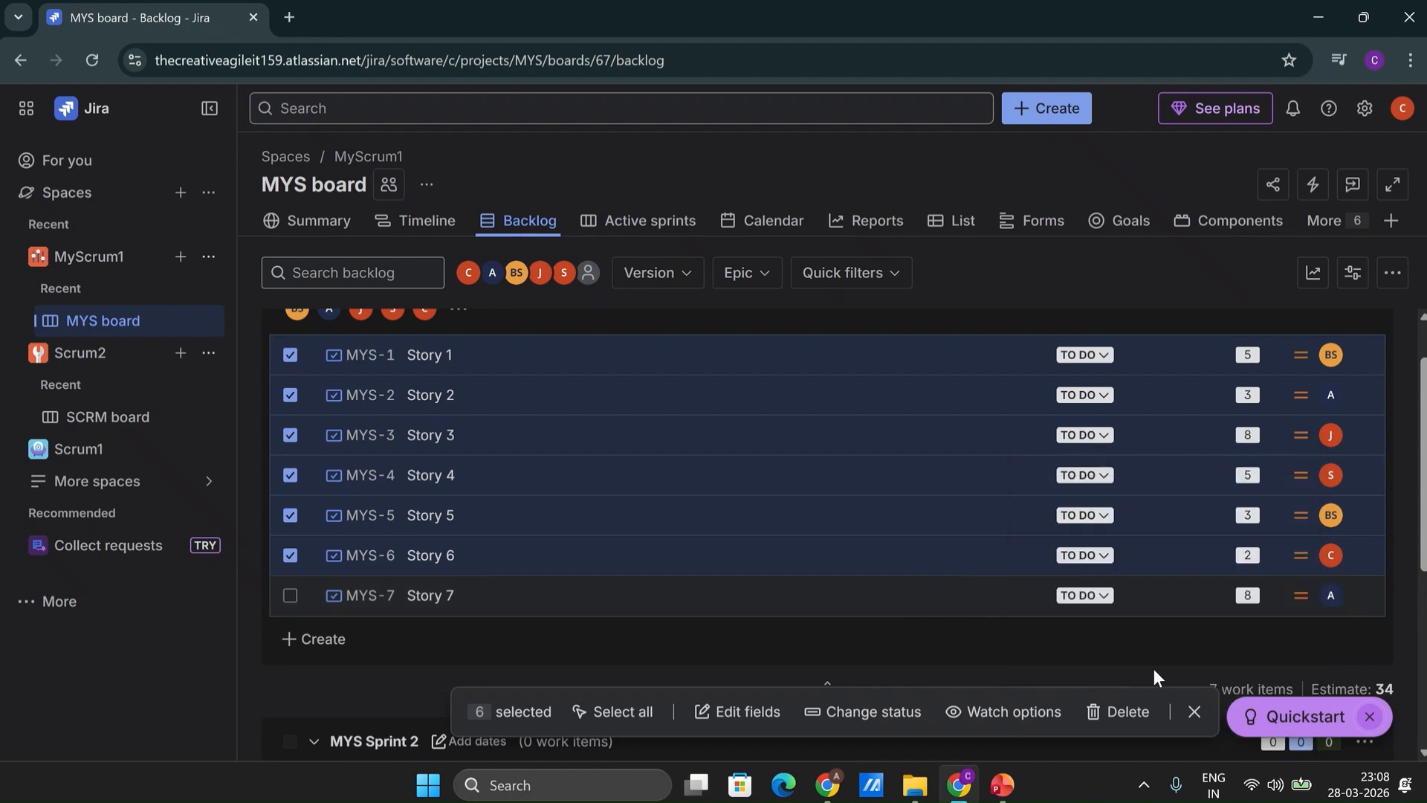
# Review MYS Sprint 1's workload by assignee again with Story 7 included, and close the overview
pyautogui.click(459, 312)
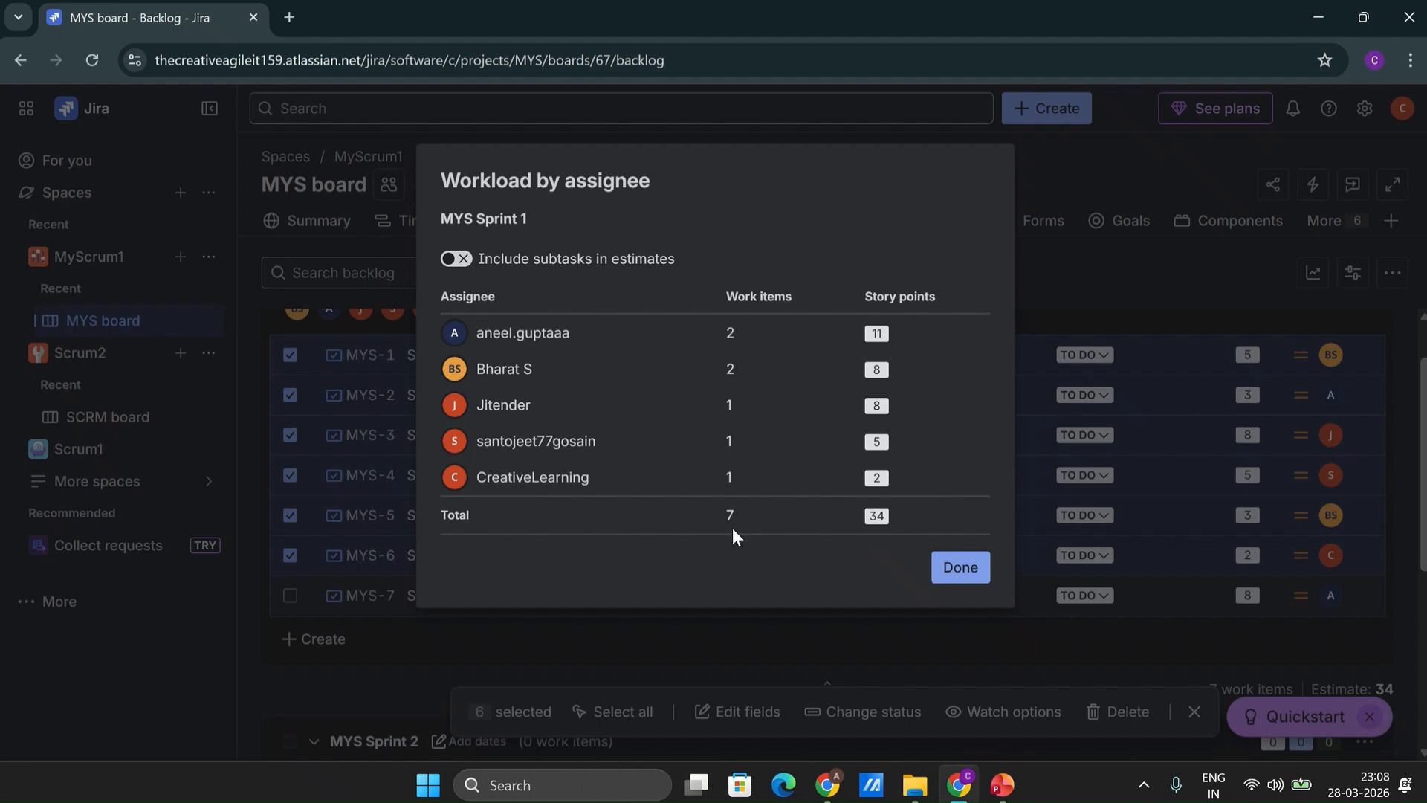
pyautogui.click(965, 573)
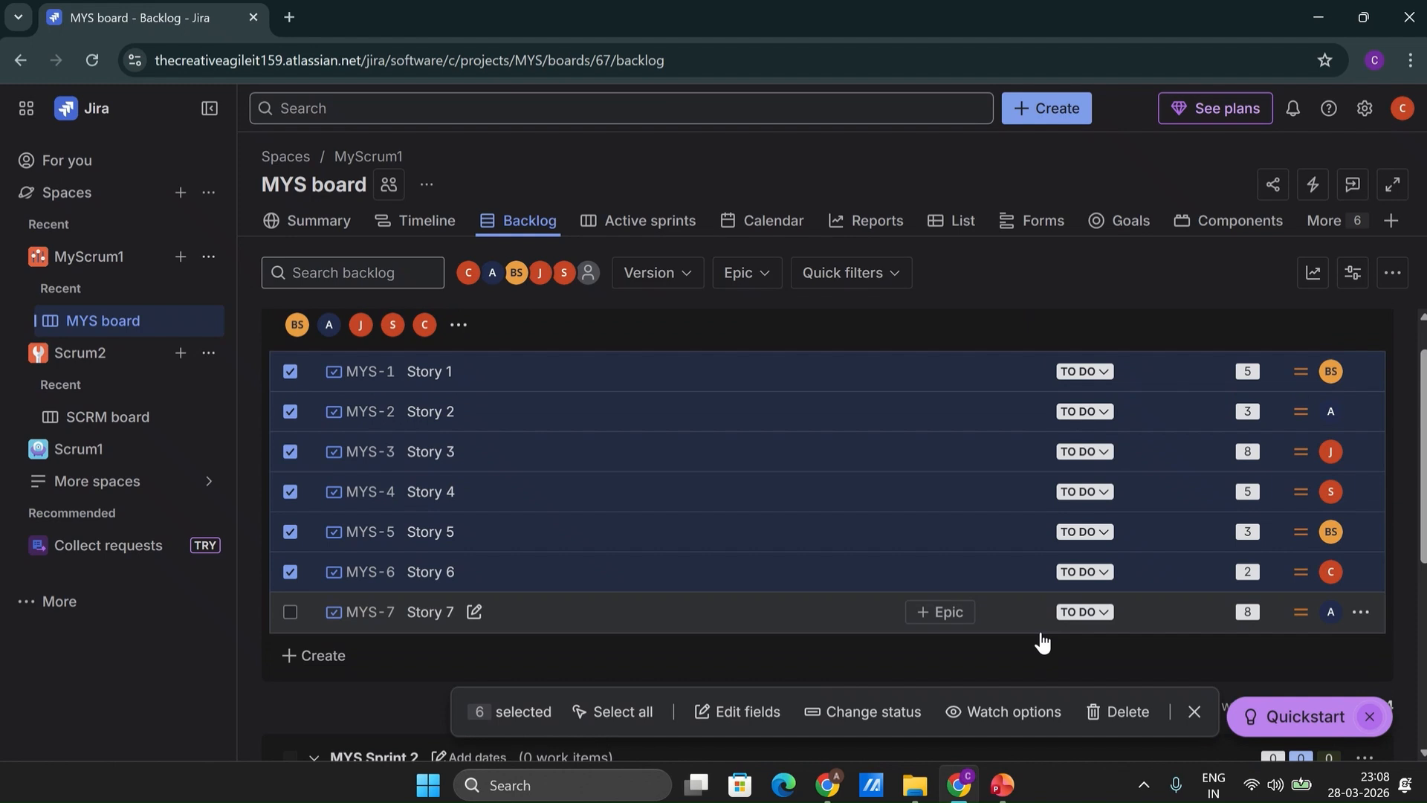